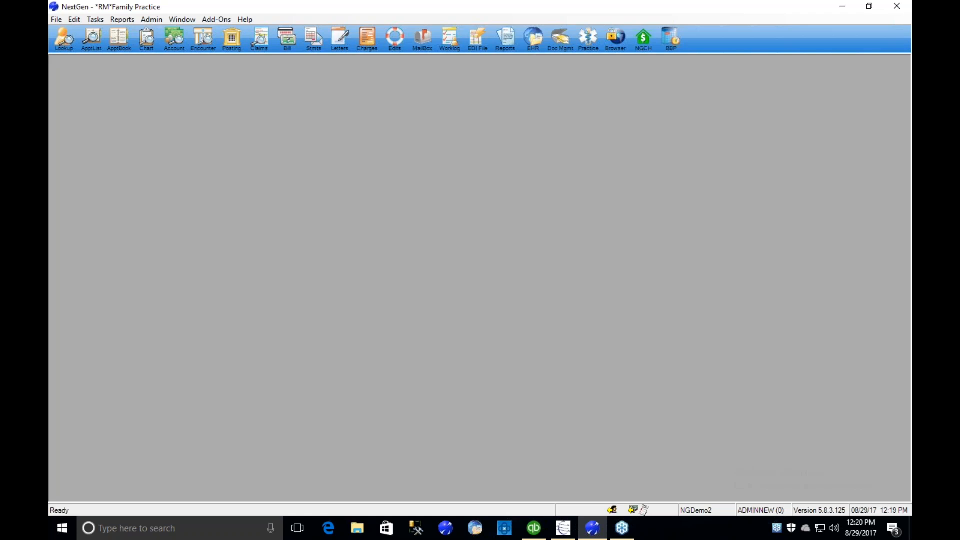
- Launch the RefundManager 3 add-on, dismiss its status screen and open Credit Scout
click(219, 20)
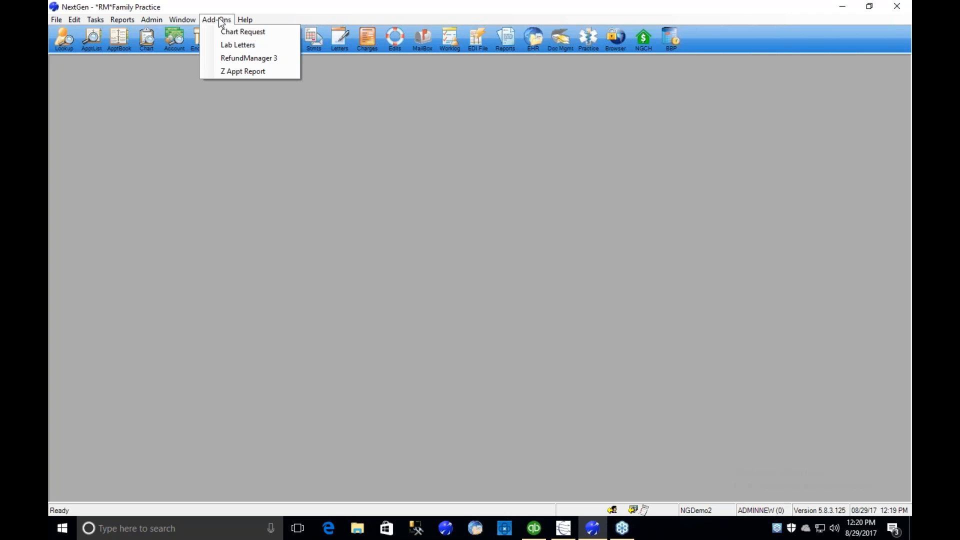
click(251, 59)
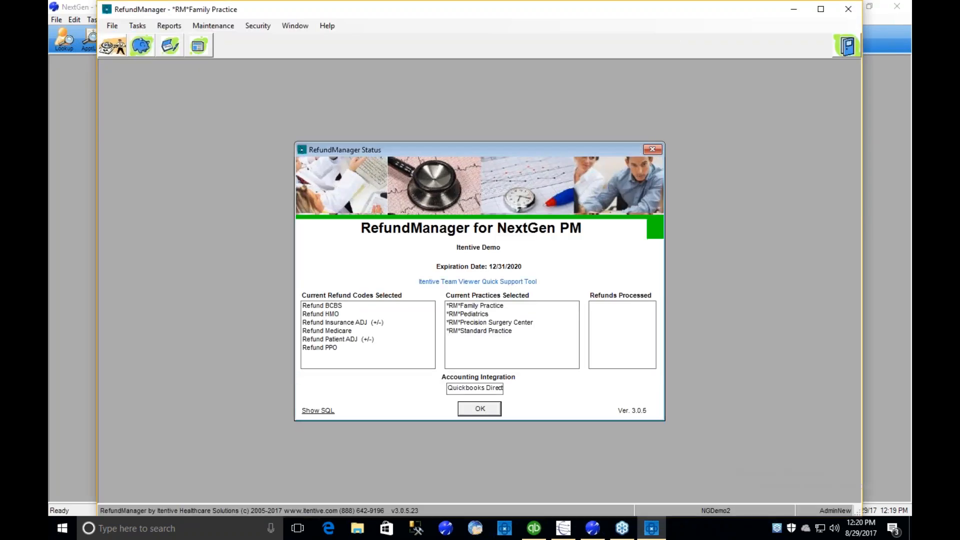
key(Return)
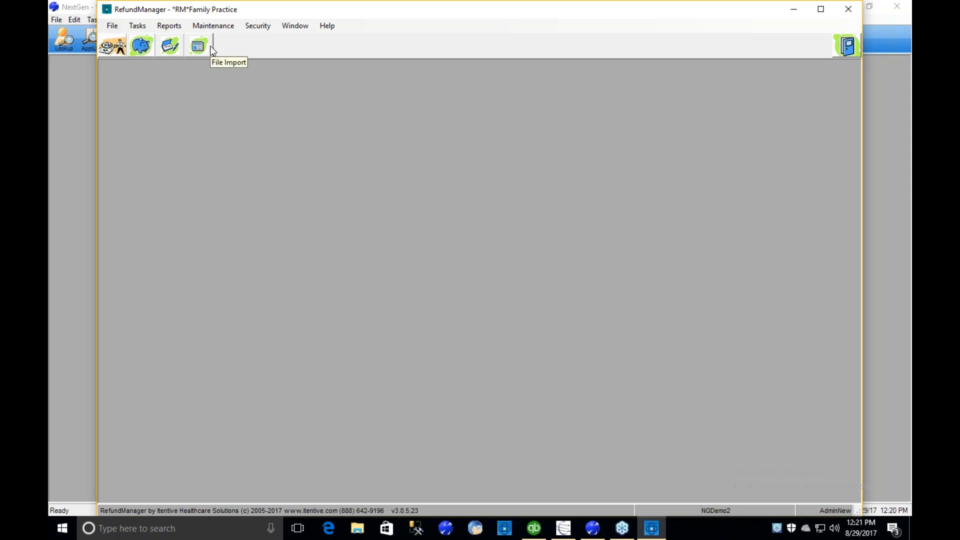
click(116, 52)
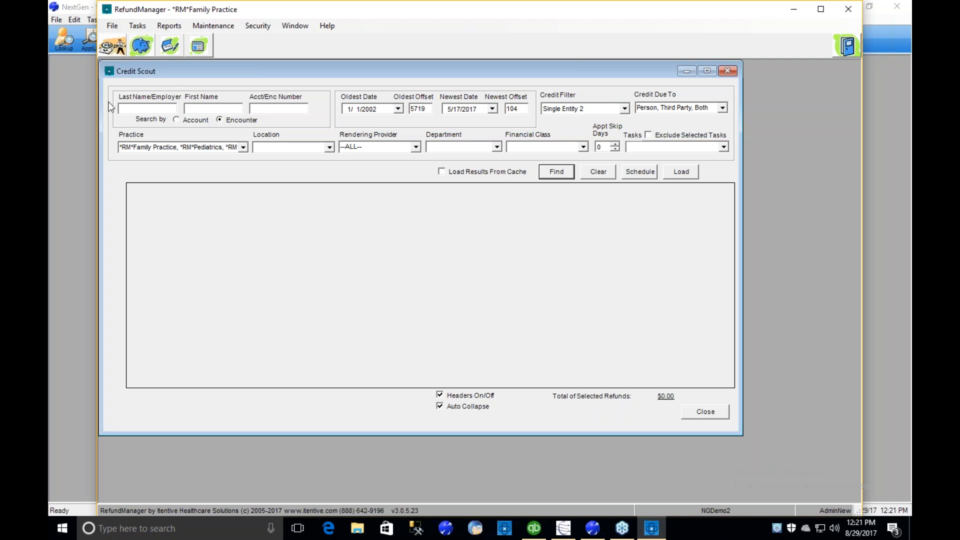
- Find the credits matching the existing Credit Scout criteria and widen the window so the Practices column shows in full
click(270, 110)
click(475, 109)
click(553, 173)
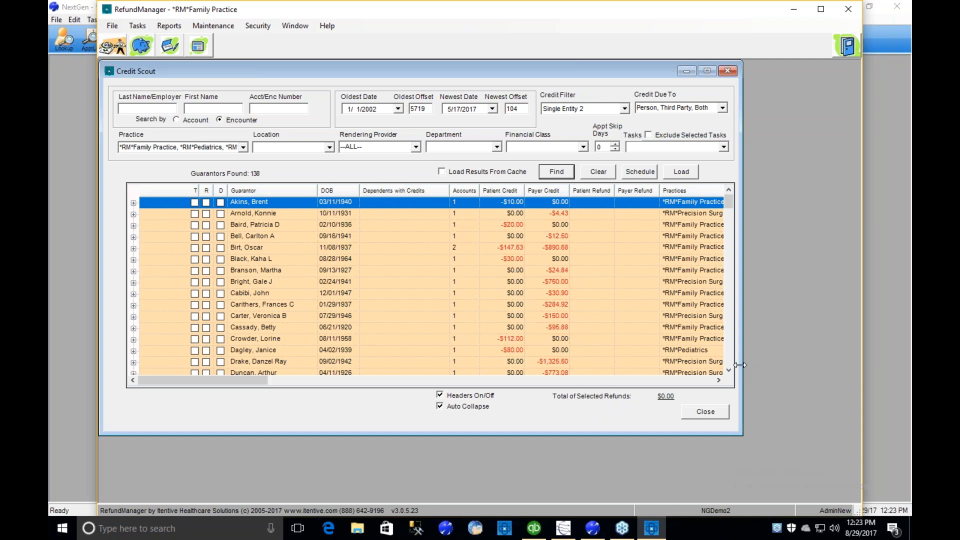
drag(739, 365, 848, 365)
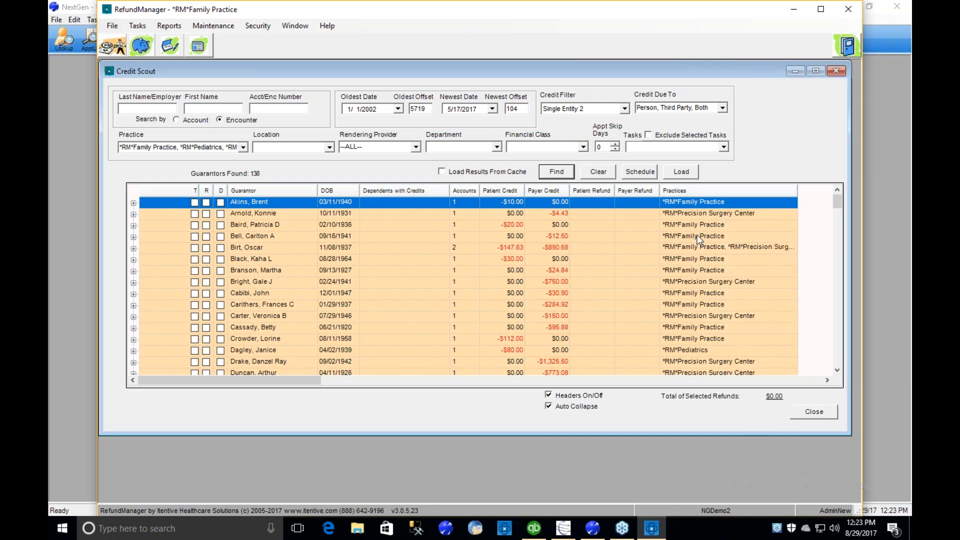
- Expand the guarantor with credits of $147.63 and $890.68 down to the payers of the Precision Surgery Center account
click(695, 247)
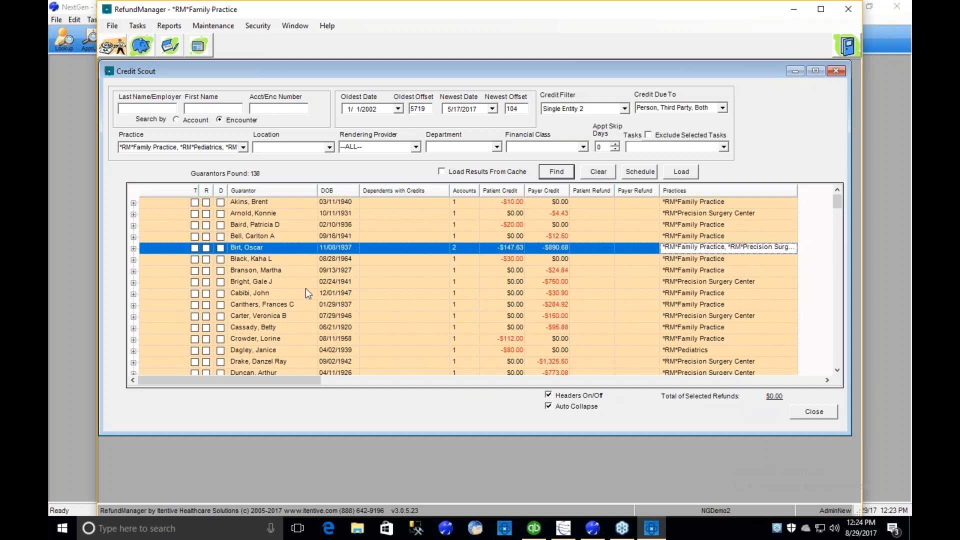
click(133, 249)
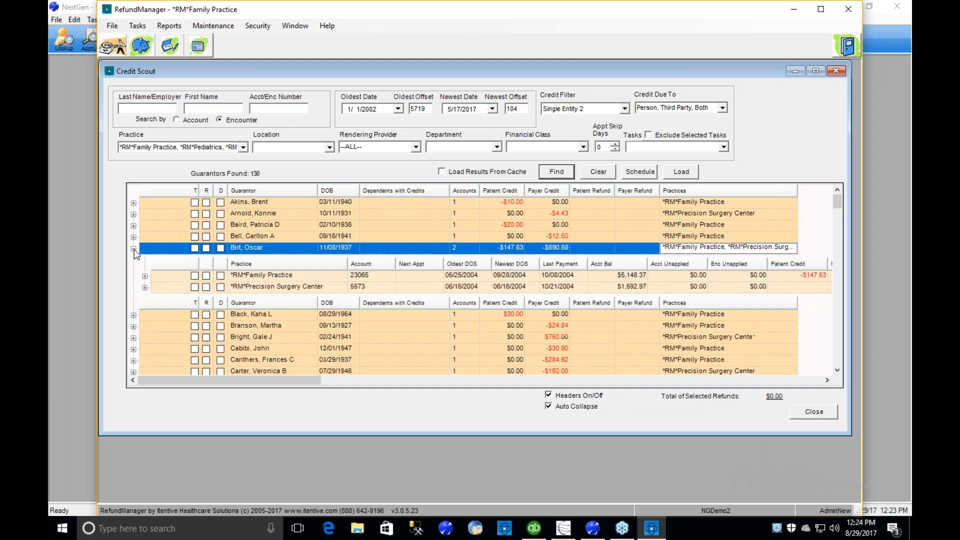
click(254, 278)
click(262, 288)
click(145, 288)
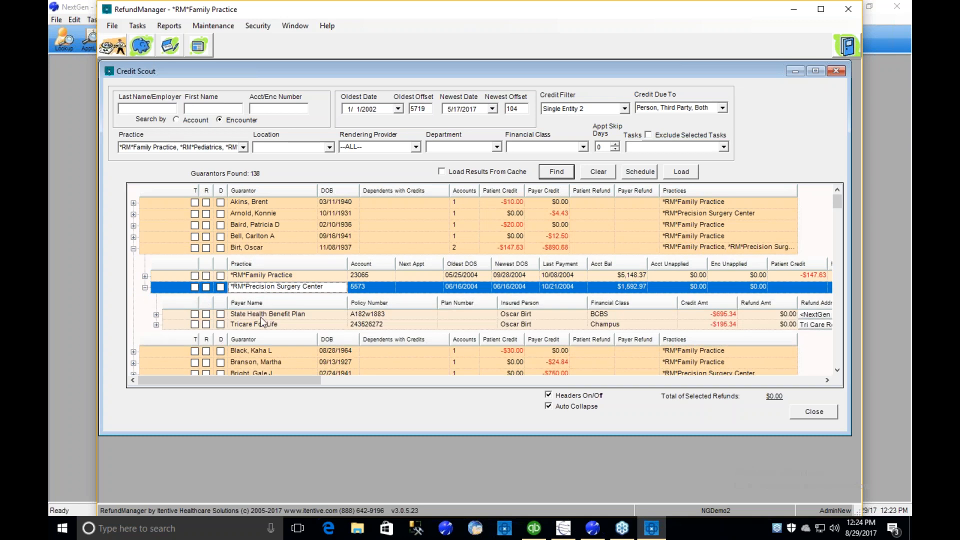
- Examine the encounter and charge behind the Tricare For Life credit, and collapse the guarantor
click(158, 324)
click(256, 353)
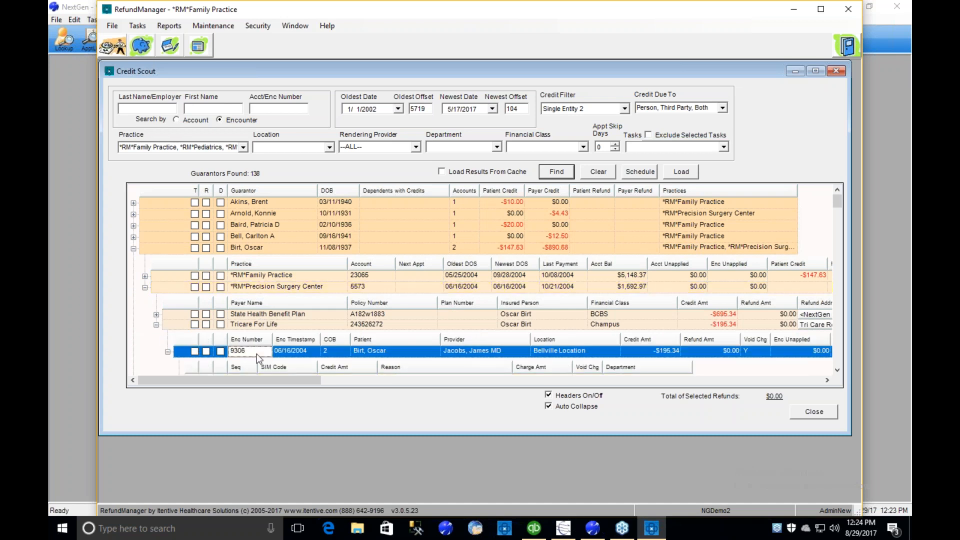
scroll(263, 350, down, 2)
click(286, 294)
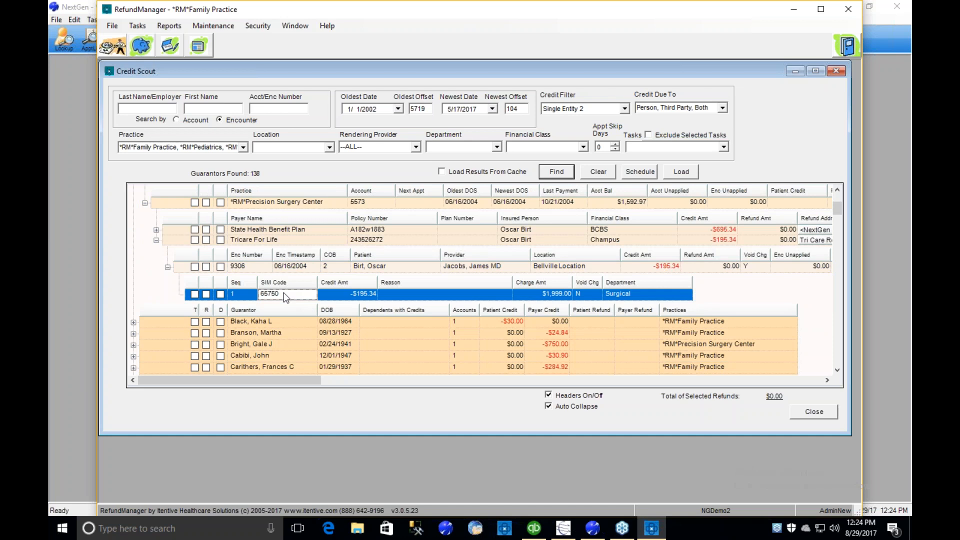
scroll(286, 296, up, 2)
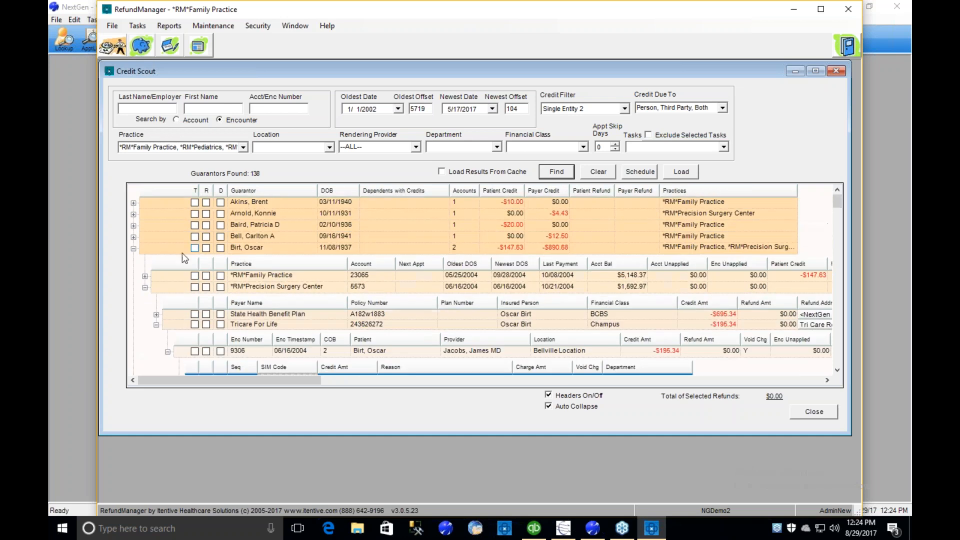
click(132, 249)
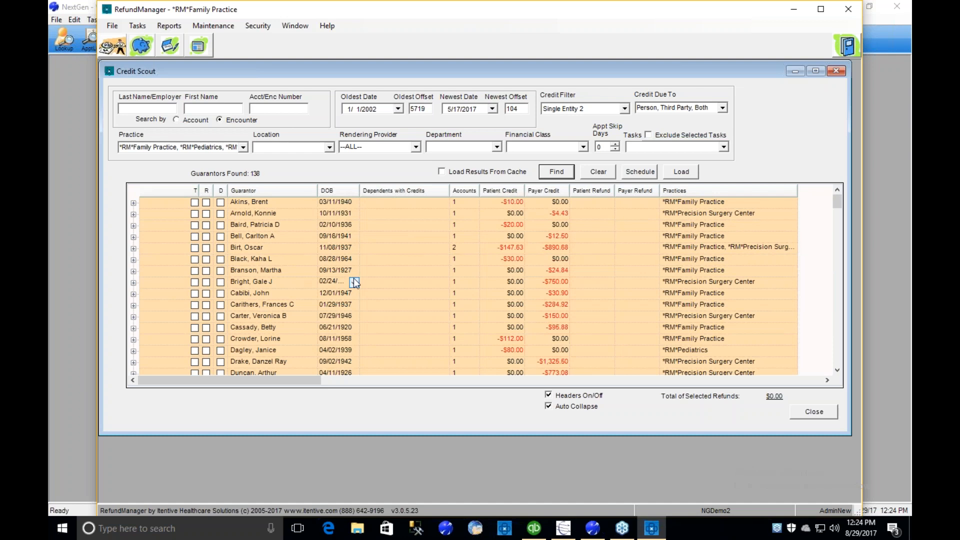
- Expand the guarantor with the $123.00 patient credit and examine the Family Practice account, guarantor payer and encounters
scroll(354, 278, down, 8)
scroll(356, 279, down, 4)
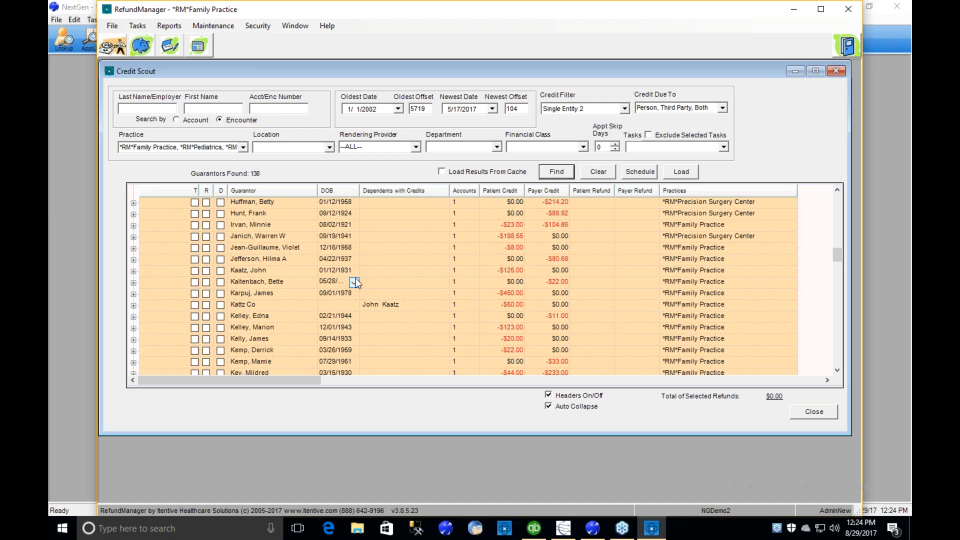
click(837, 370)
click(837, 370)
click(837, 370)
click(837, 370)
click(837, 370)
click(837, 370)
click(837, 370)
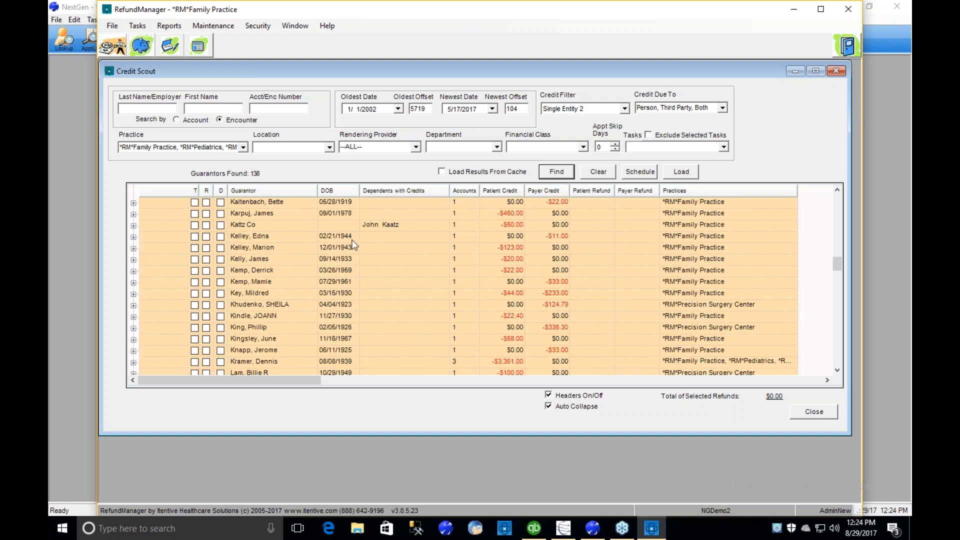
click(245, 248)
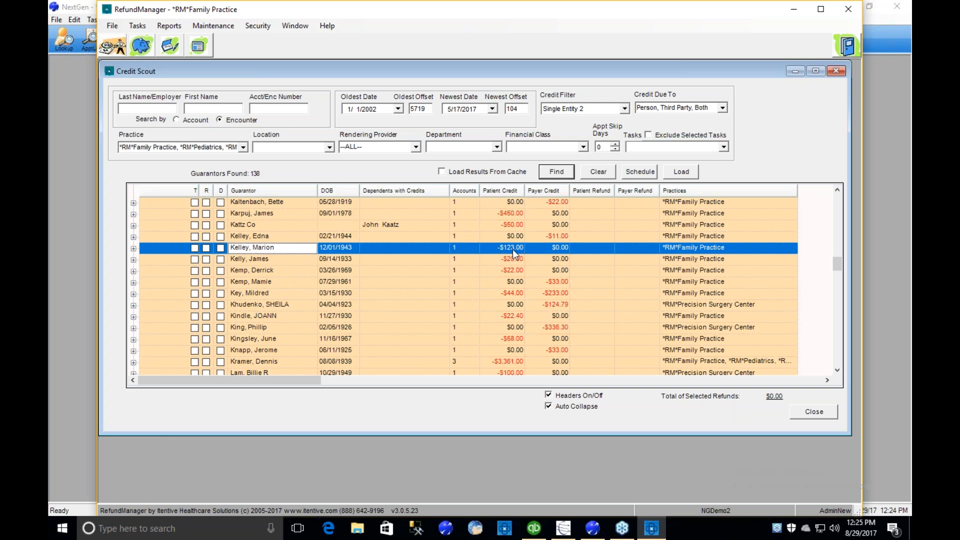
click(133, 249)
scroll(297, 263, down, 1)
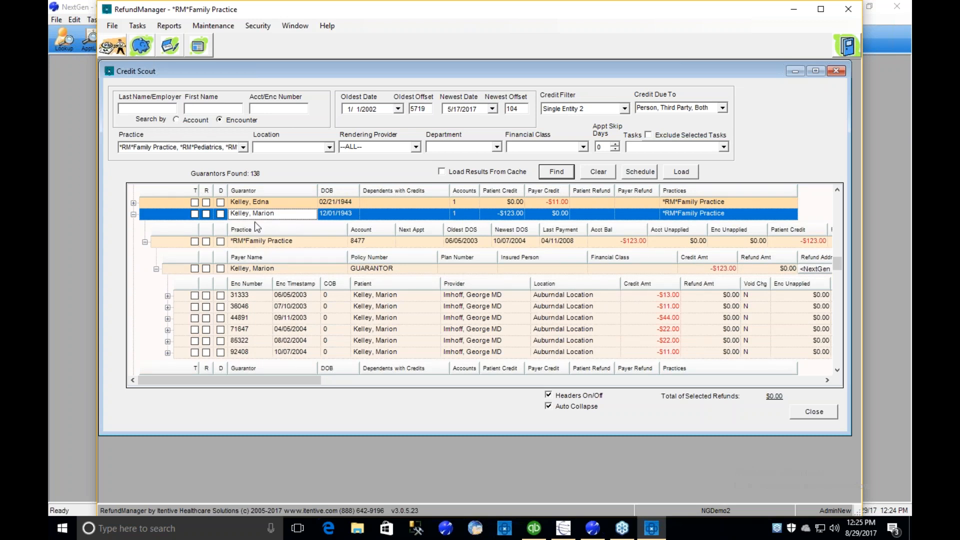
click(288, 241)
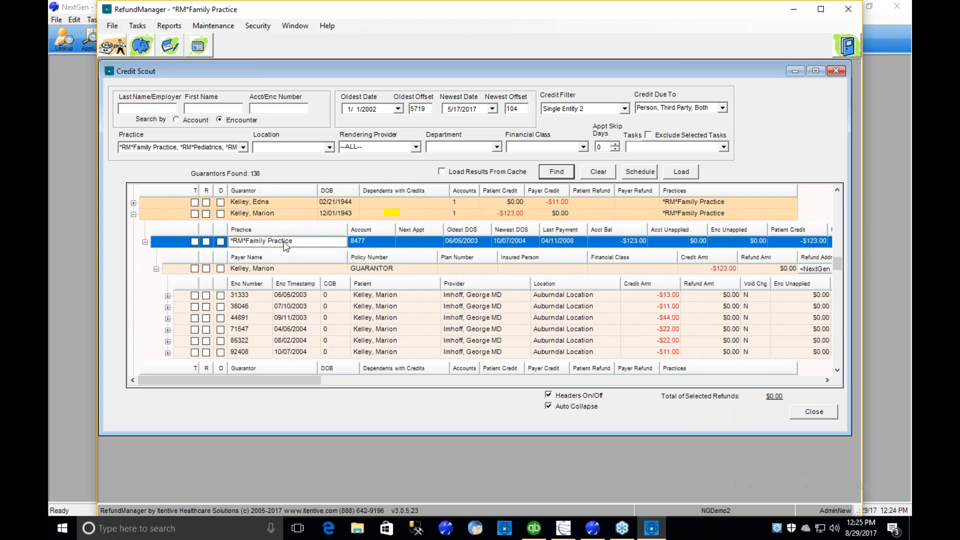
click(293, 272)
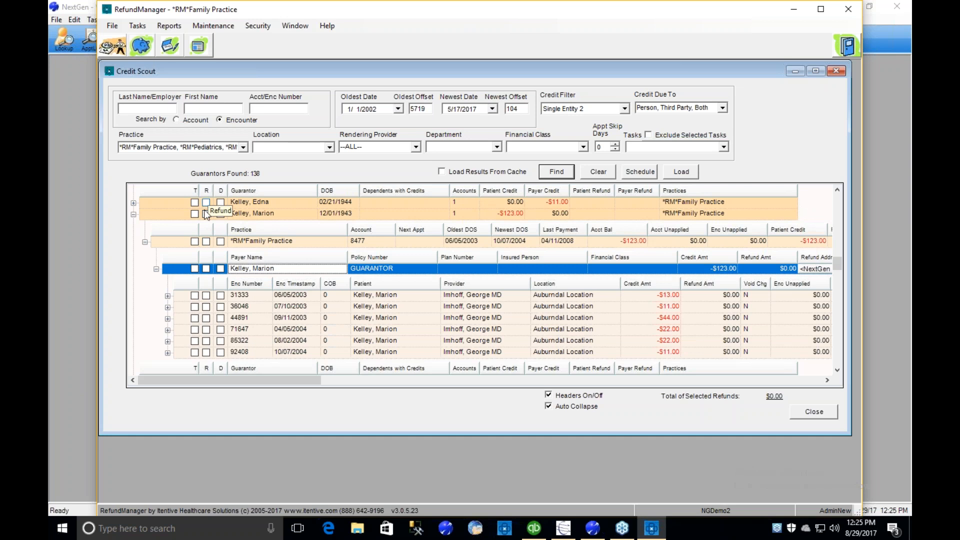
- Mark the 07/10/2003 and 09/11/2003 encounters for refund, and extend the refund to all of that guarantor's credits
click(206, 307)
click(206, 318)
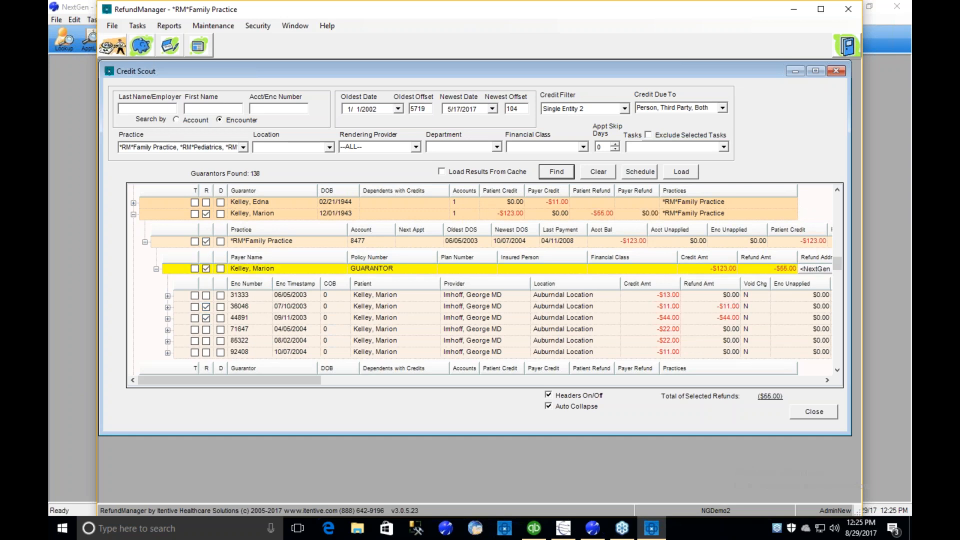
click(205, 214)
click(205, 214)
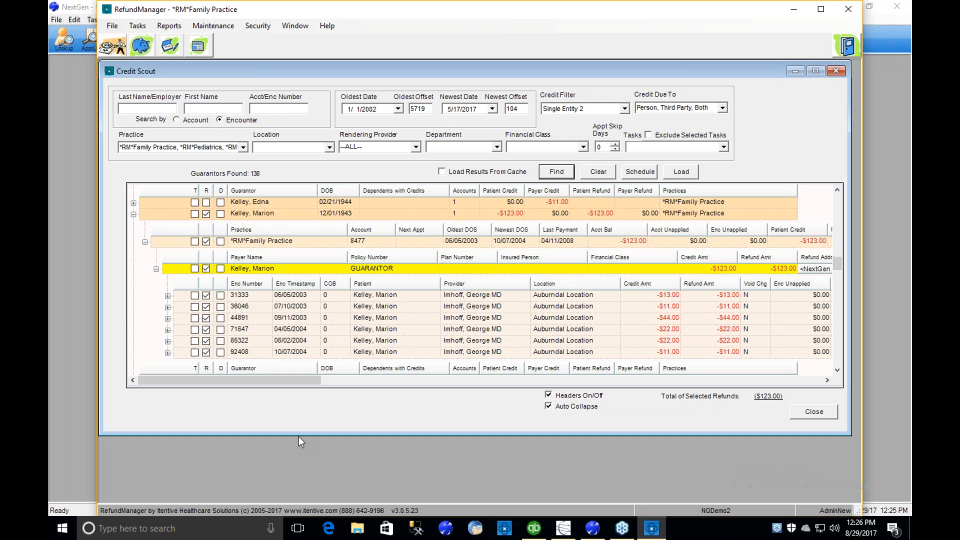
- Make the Credit Scout window taller and expand the guarantor with a $44.00 patient credit and $233.00 payer credit
drag(299, 434, 298, 501)
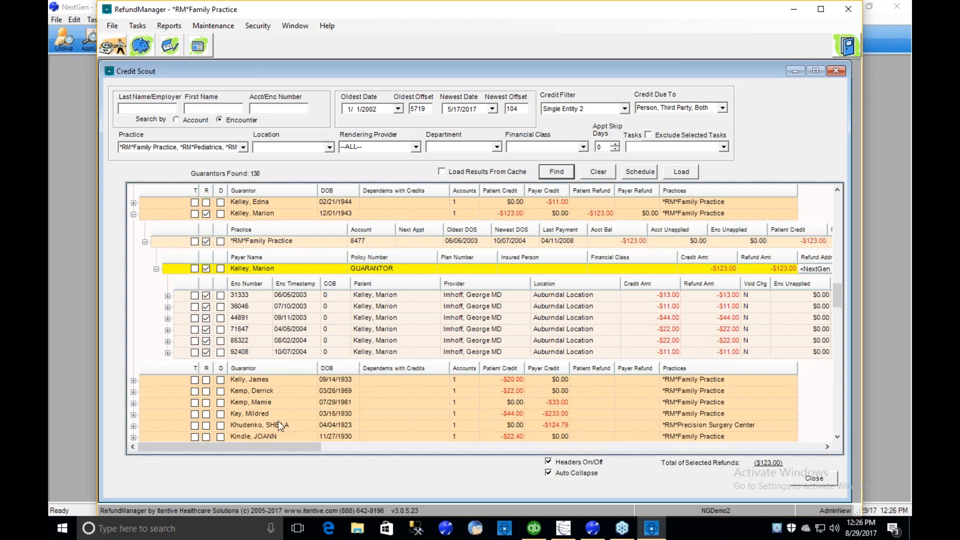
click(263, 412)
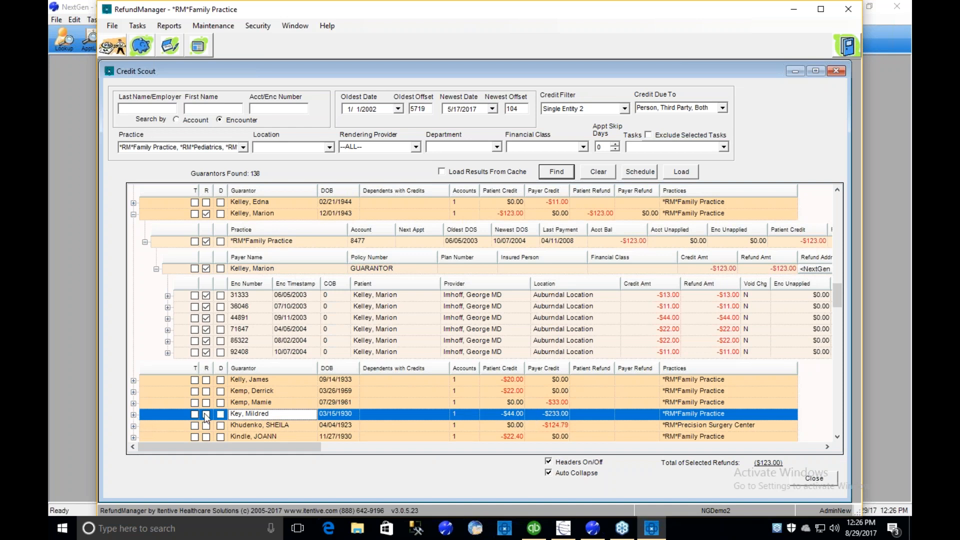
click(134, 414)
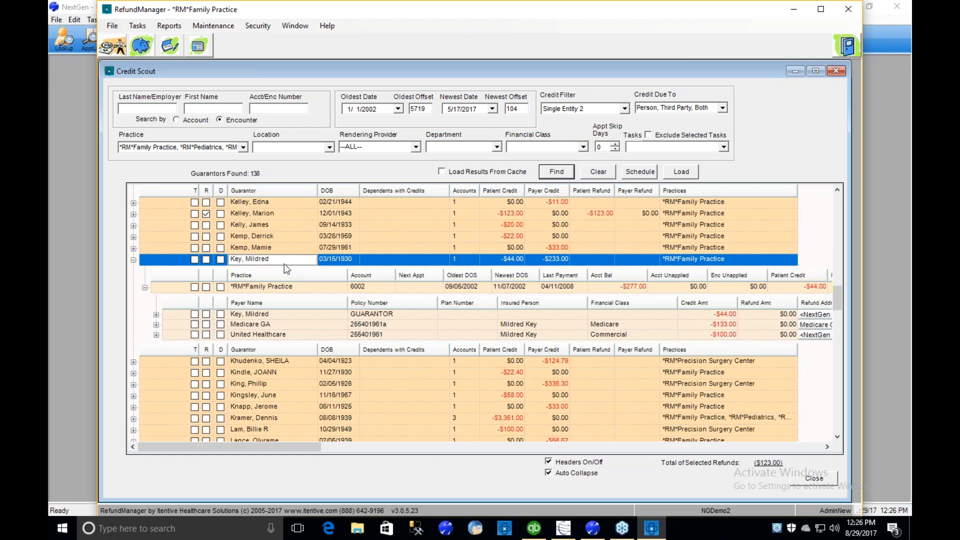
click(335, 259)
click(293, 287)
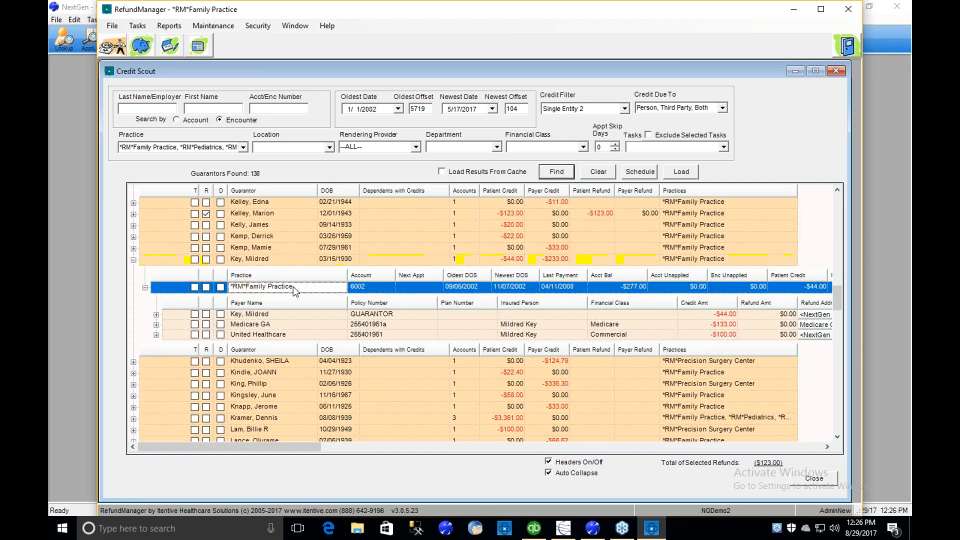
- Compare the credit amounts of the guarantor, Medicare GA and United Healthcare under the expanded Family Practice account
click(288, 317)
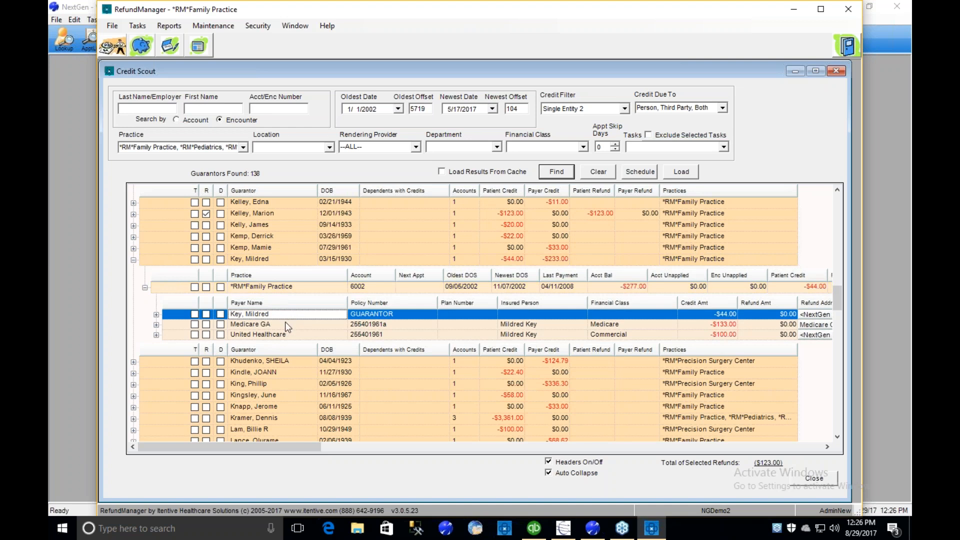
click(285, 323)
click(287, 334)
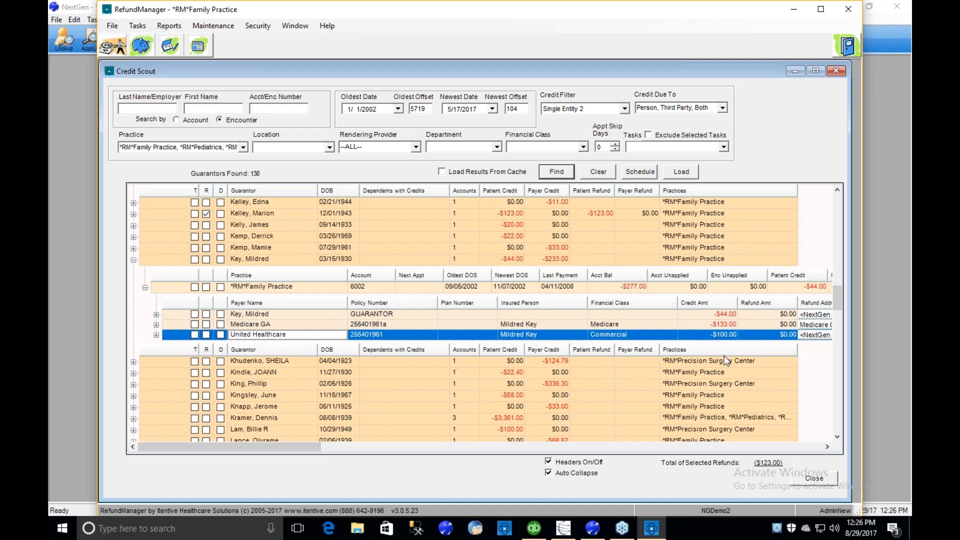
click(723, 314)
click(720, 324)
click(716, 334)
- Expand the guarantor payer's $44.00 credit to examine its encounter and charge details
click(156, 315)
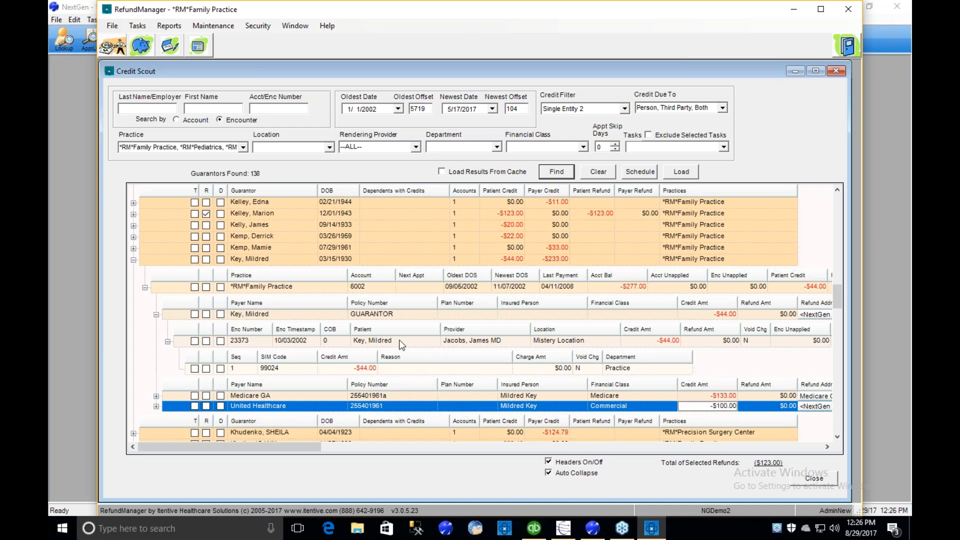
click(245, 285)
click(296, 314)
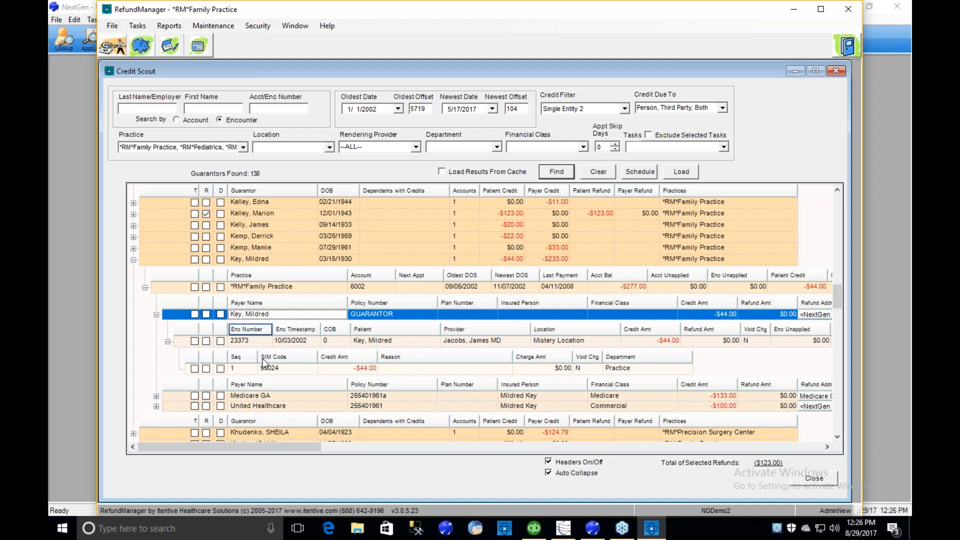
- Turn off the headers of the nested levels and examine the encounter and practice rows without them
click(548, 462)
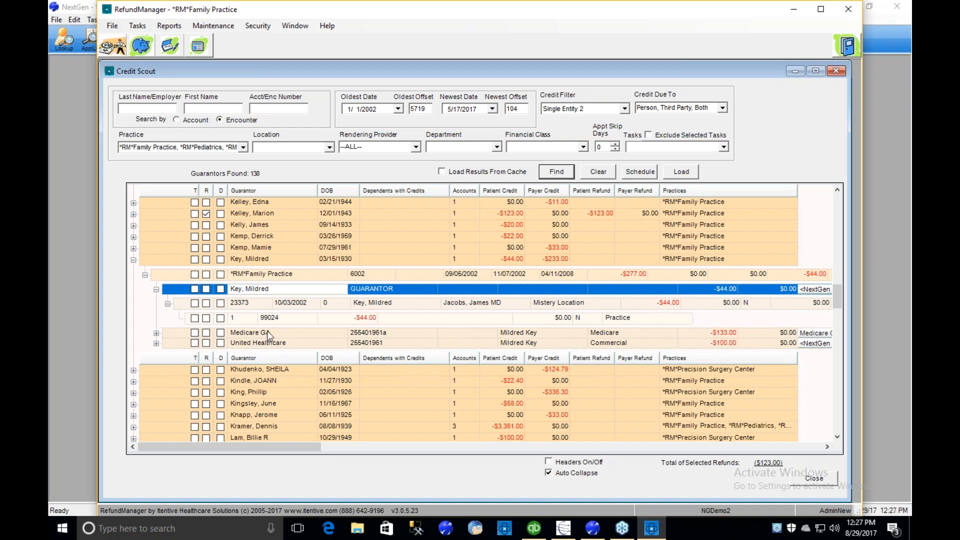
click(252, 305)
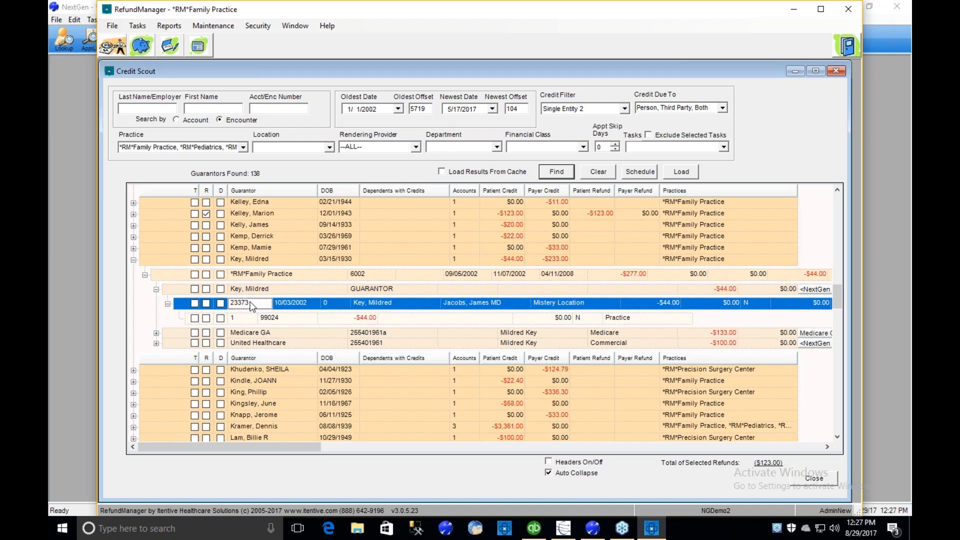
click(280, 304)
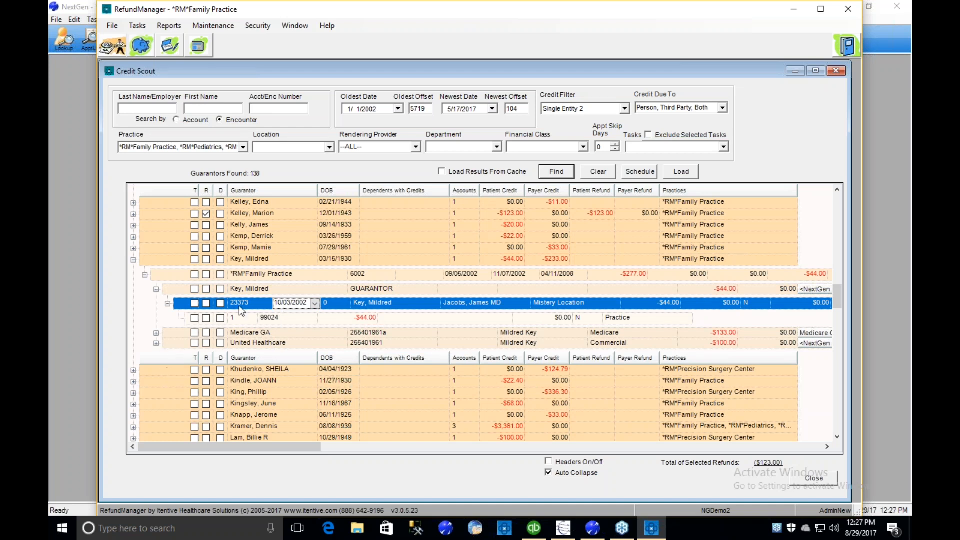
click(255, 275)
- Open the Account Summary for the expanded guarantor
click(251, 260)
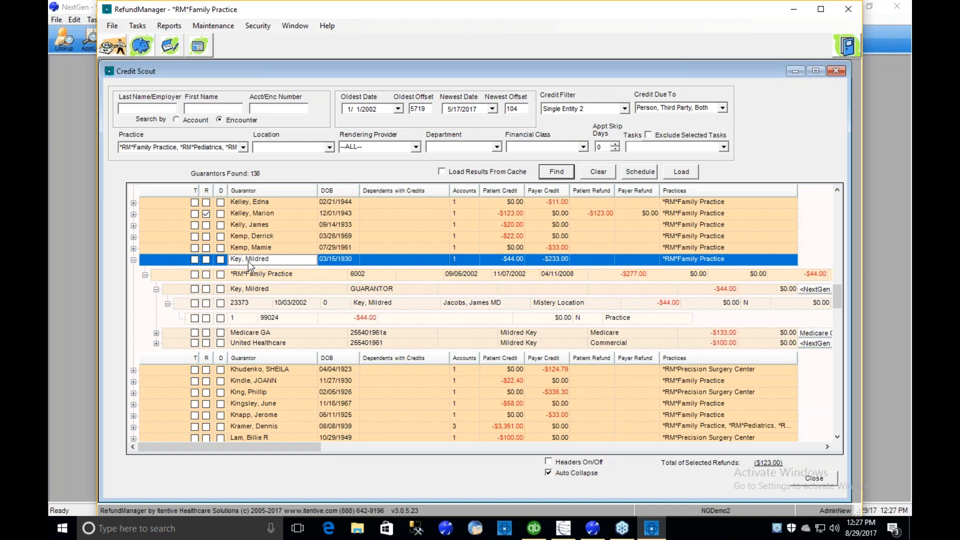
right_click(248, 261)
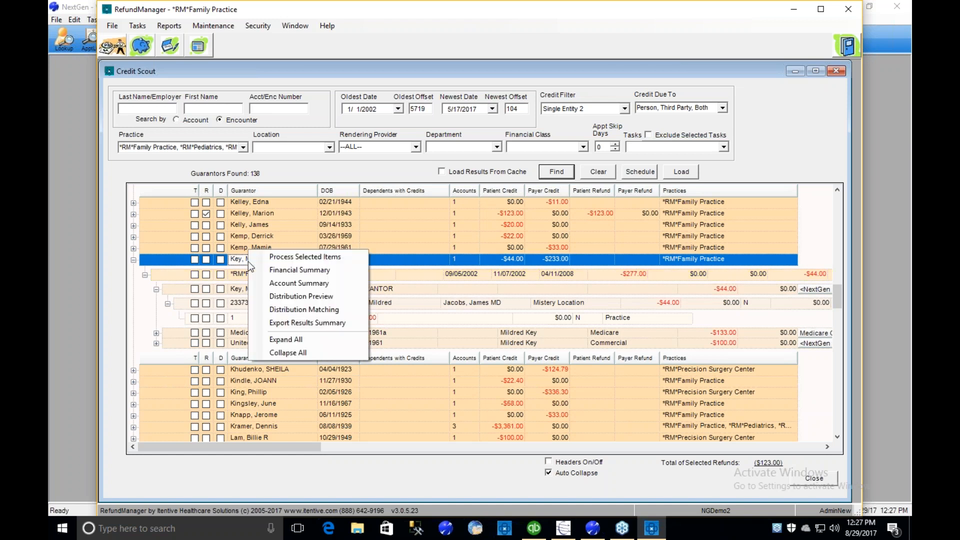
click(282, 282)
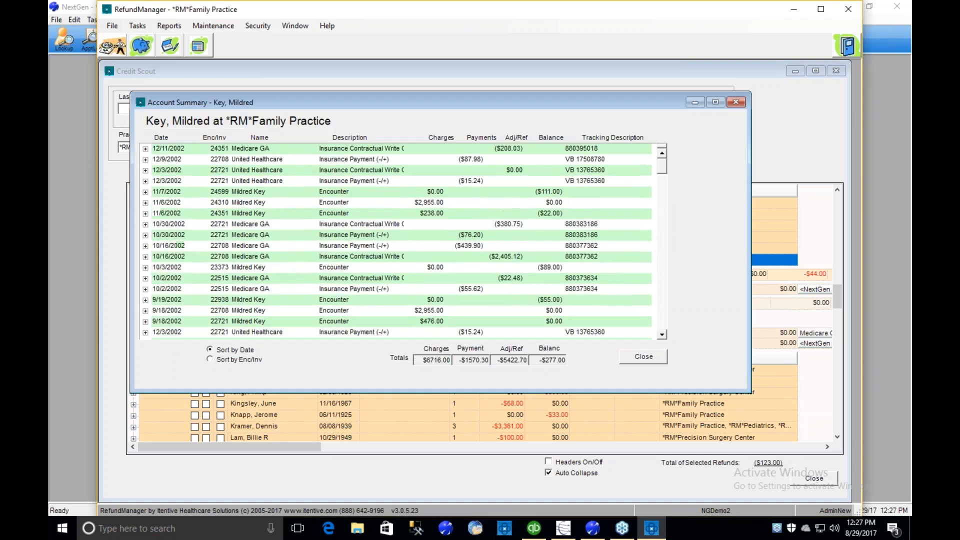
- Sort the Account Summary by encounter/invoice, expand the first five transactions to examine their charge details, and close the summary
click(226, 360)
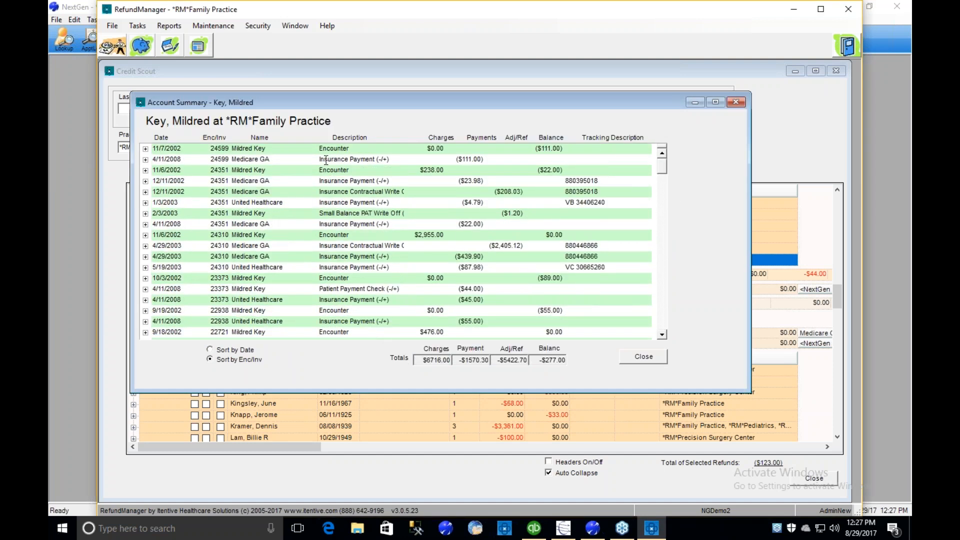
click(145, 149)
click(145, 171)
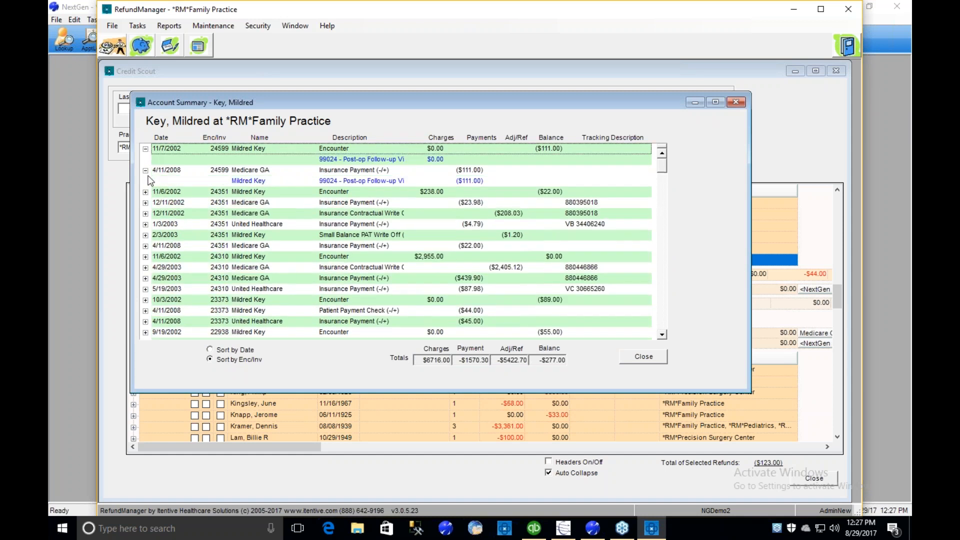
click(145, 192)
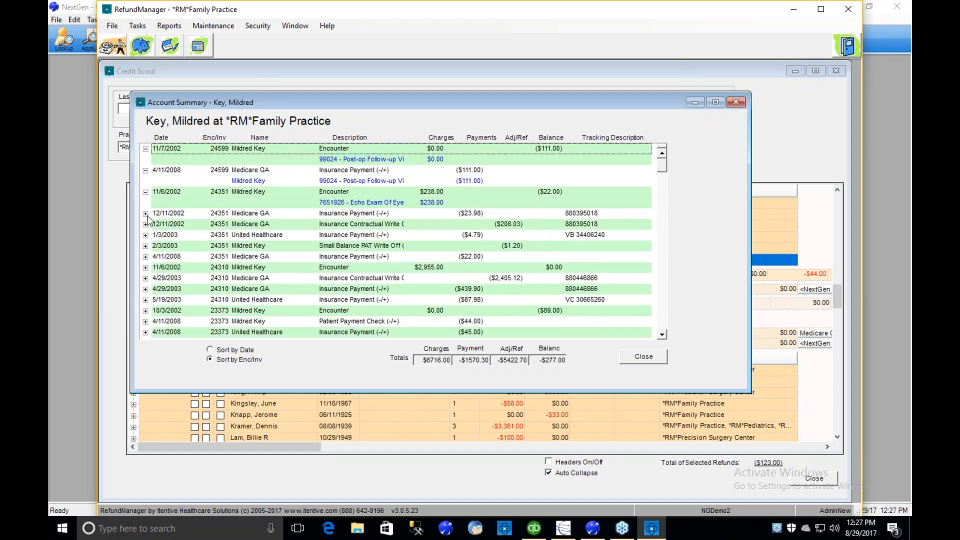
click(145, 213)
click(145, 235)
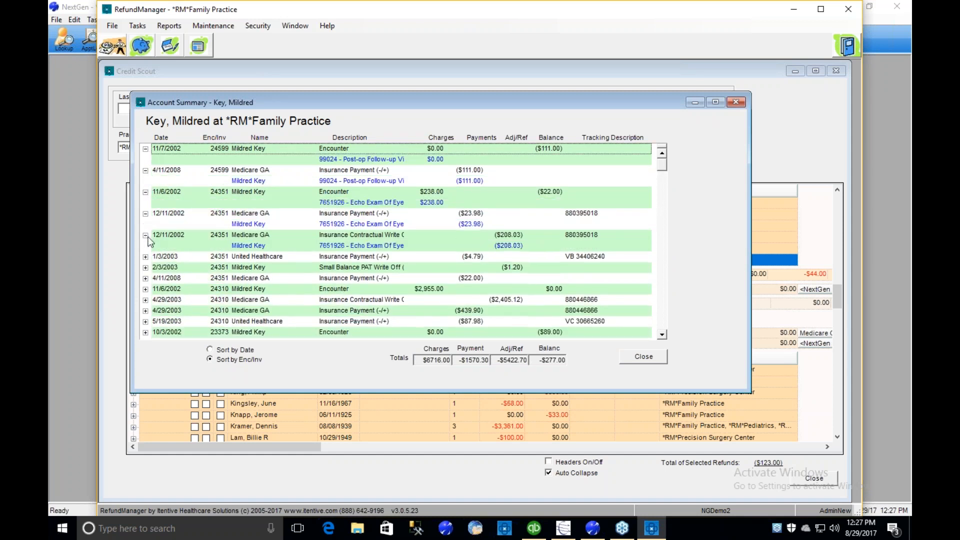
click(641, 360)
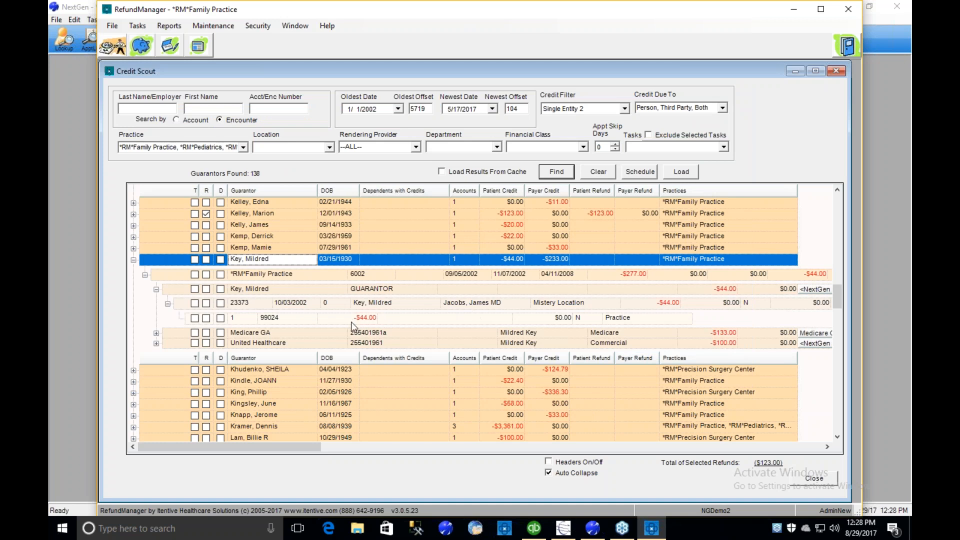
- Expand the Medicare GA and United Healthcare credits and select all of the guarantor's credits for refund
click(156, 333)
click(156, 373)
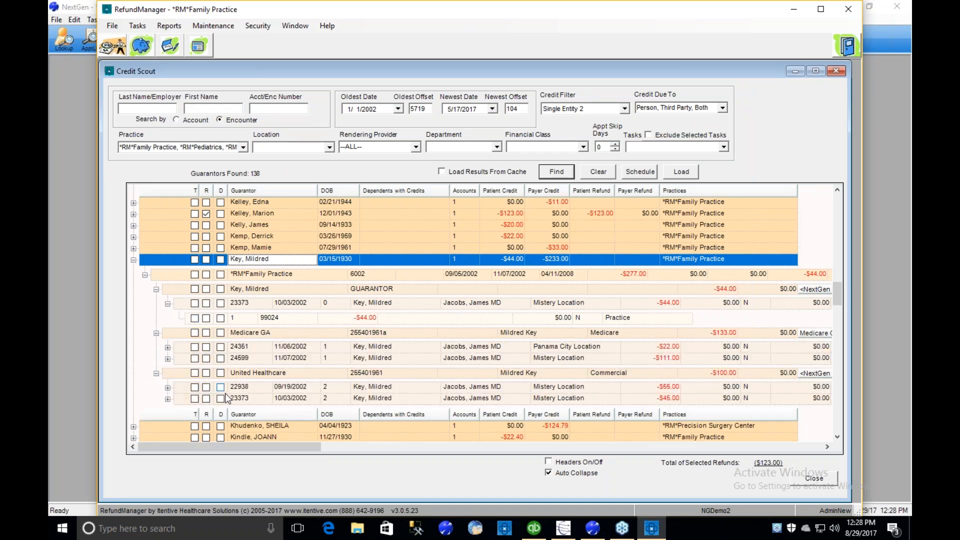
click(206, 260)
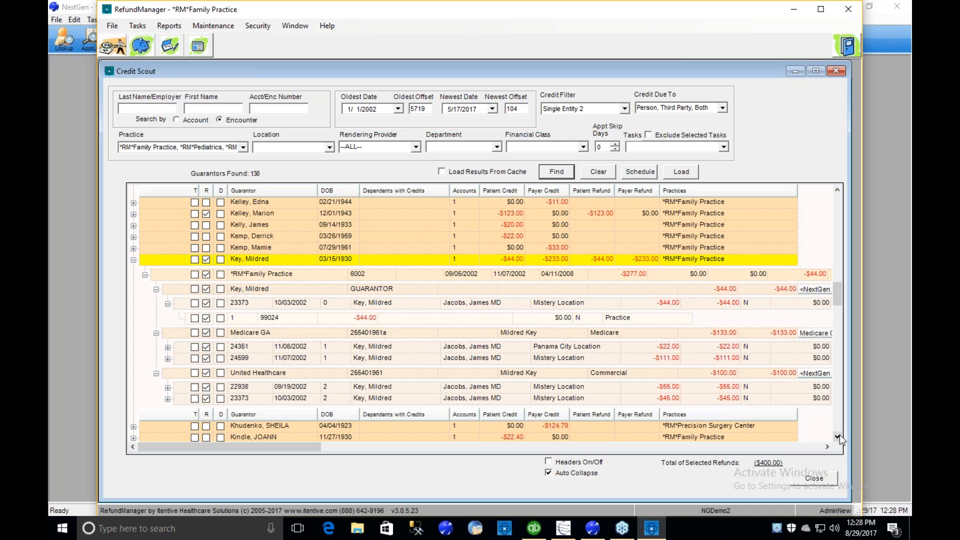
- Expand the guarantor with the $220.00 patient credit down to charge level and mark the whole guarantor for distribution
scroll(839, 434, down, 5)
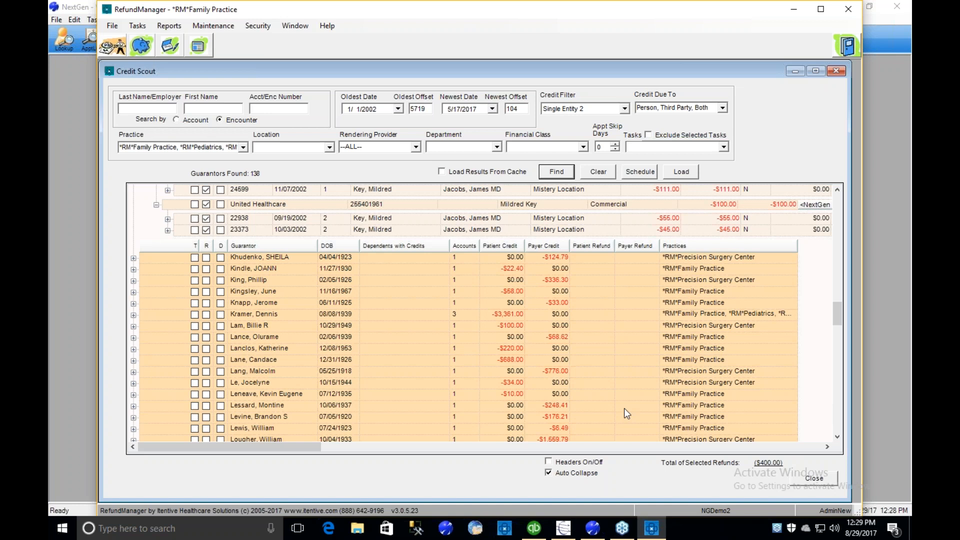
click(252, 350)
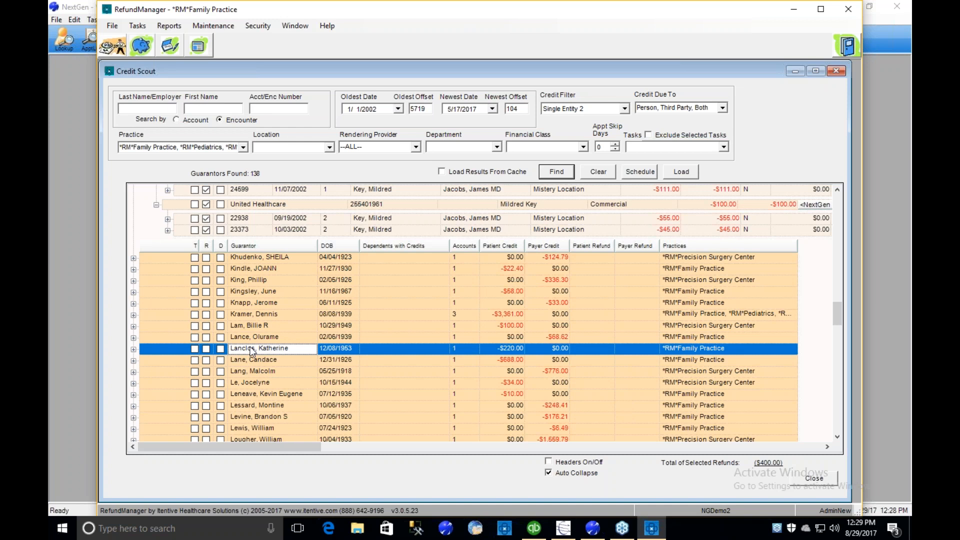
click(133, 348)
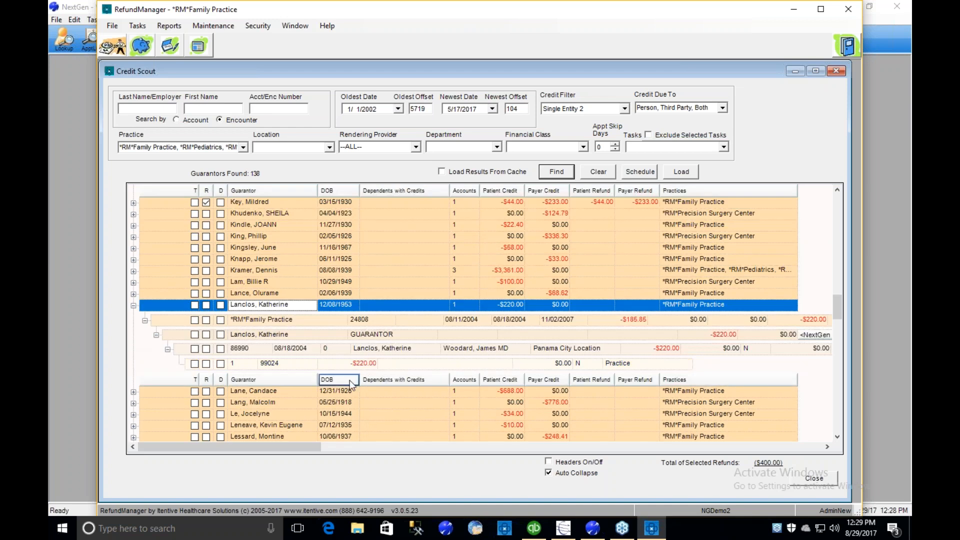
click(359, 366)
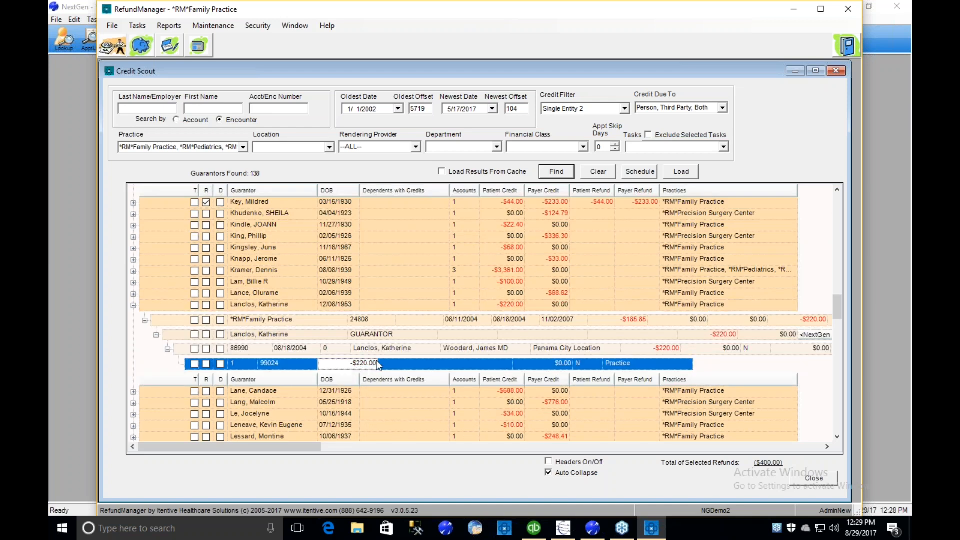
click(625, 322)
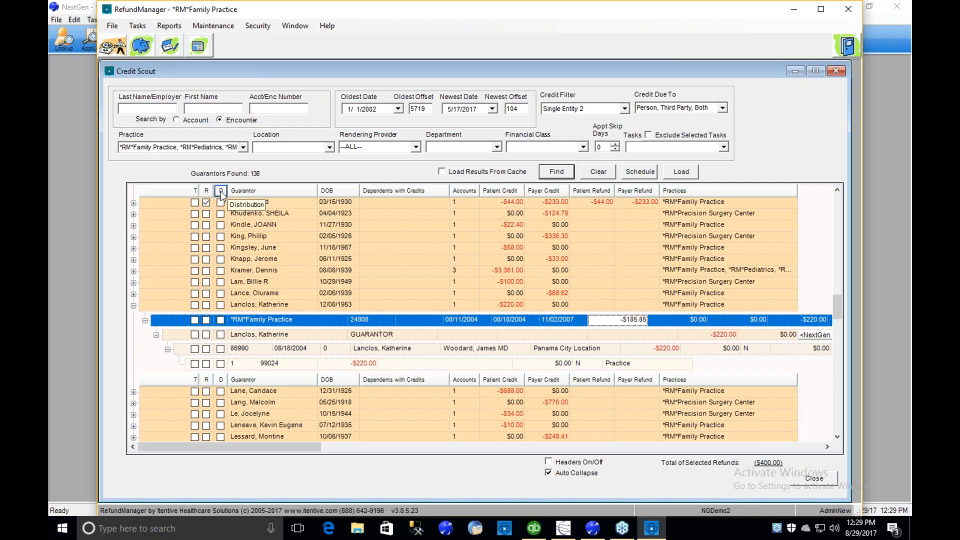
click(221, 305)
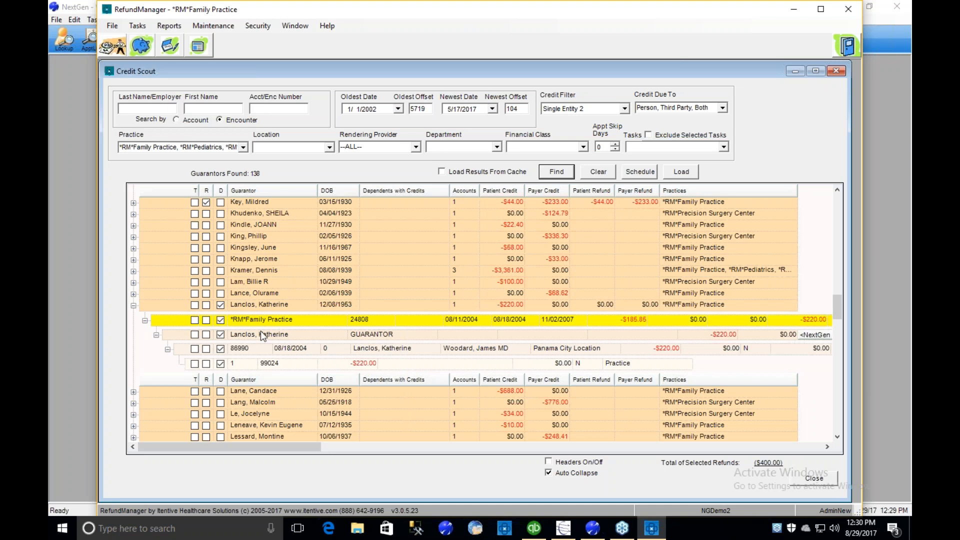
- Examine the Distribution Preview for the guarantor with the $220.00 credit and close it
click(323, 309)
right_click(264, 338)
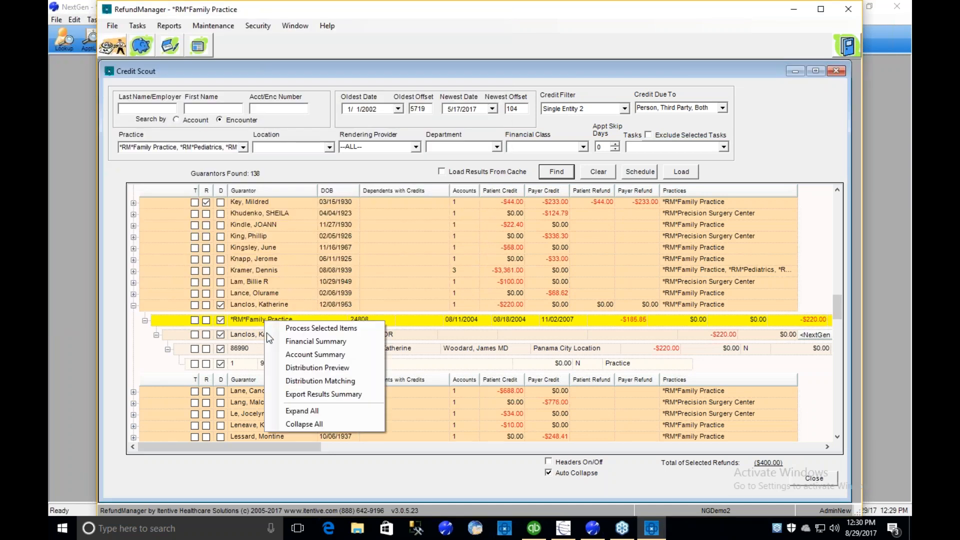
click(301, 370)
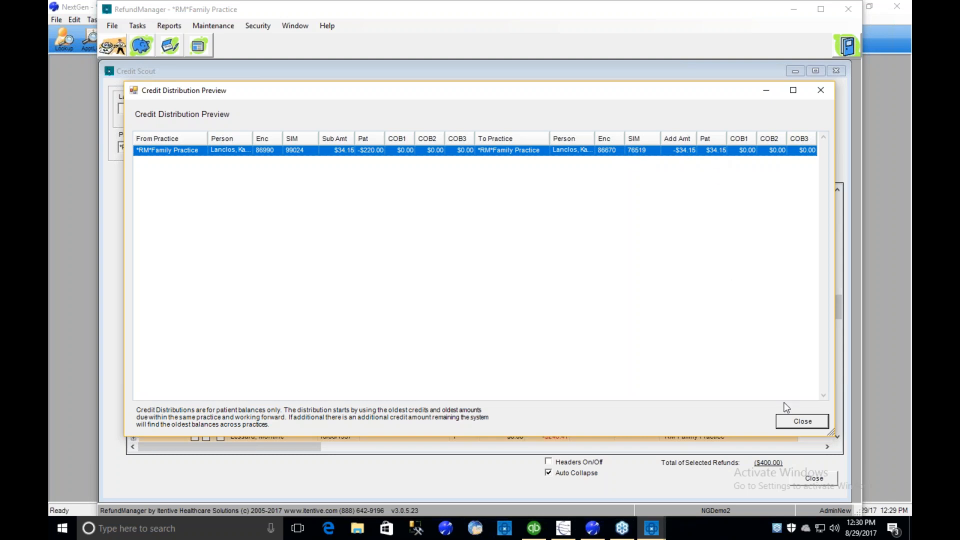
click(796, 422)
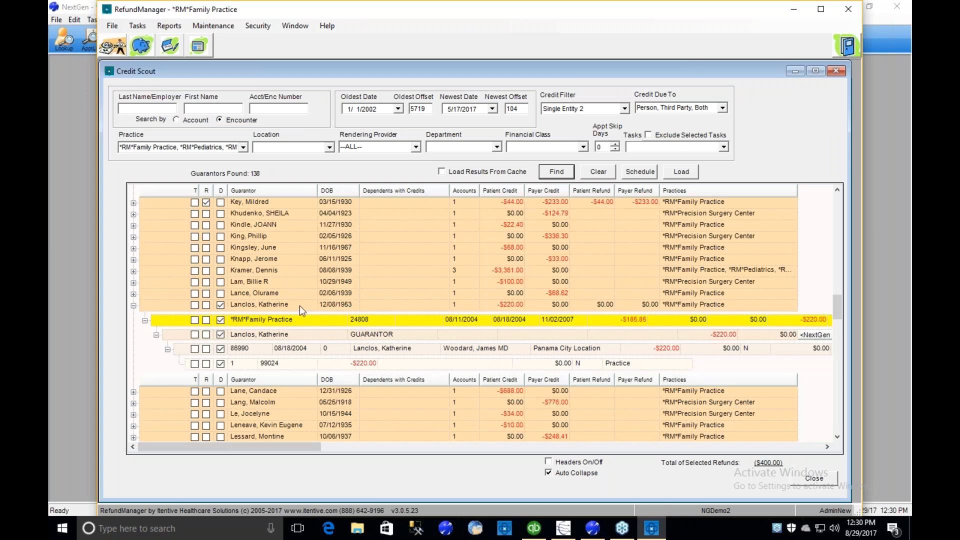
- Expand the guarantor with the $3,361.00 patient credit across three practices and mark all accounts for distribution
click(248, 270)
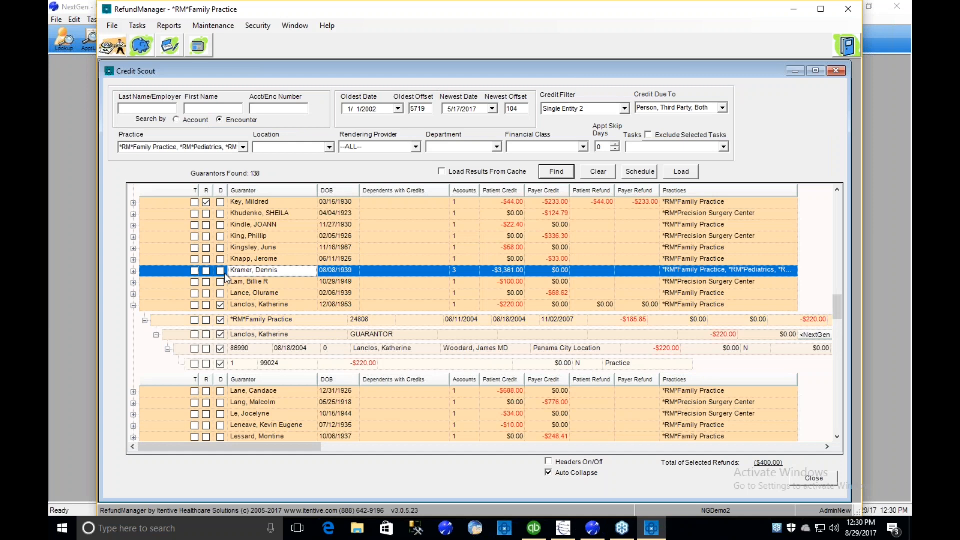
click(133, 271)
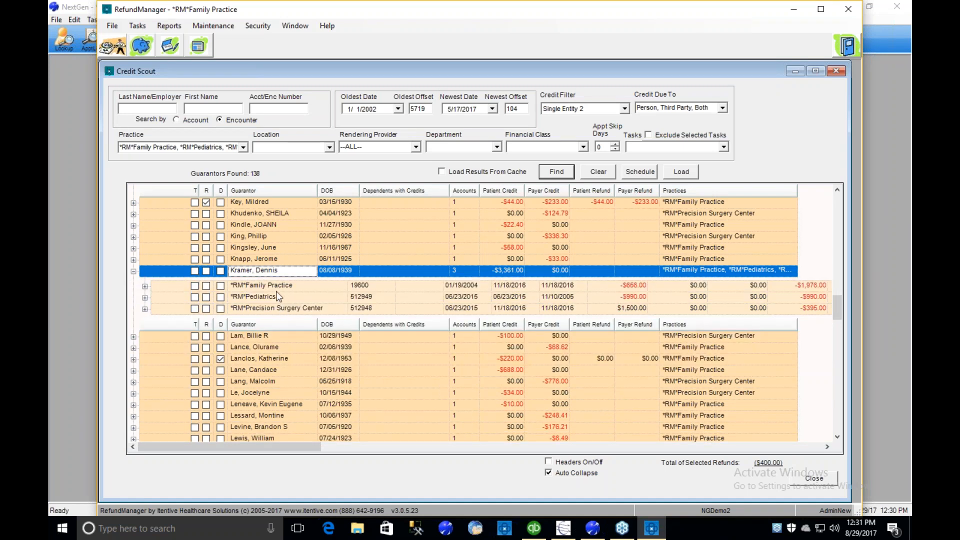
click(219, 271)
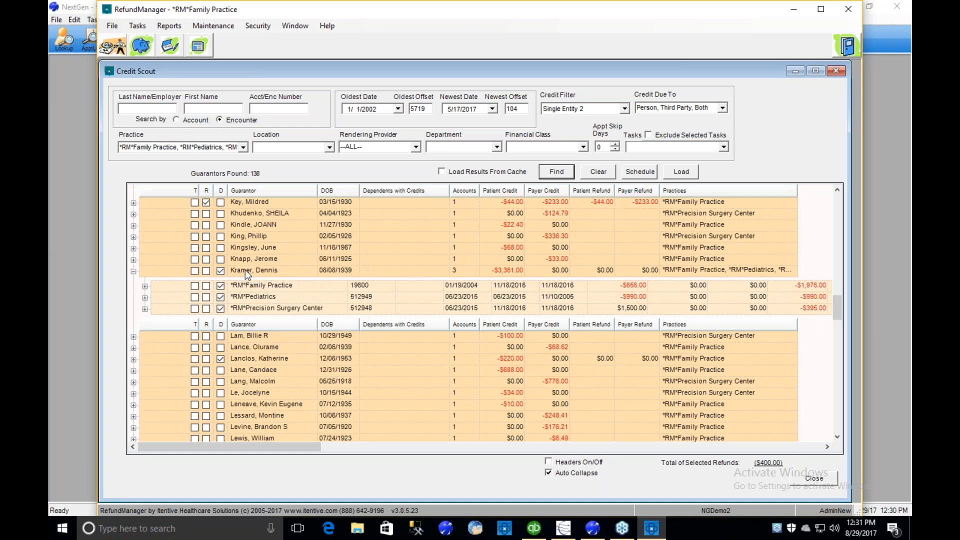
- Open Distribution Matching for the three-practice guarantor and match the $1,200.00 office visit credit to the $1,200.00 cataract removal charge
right_click(278, 281)
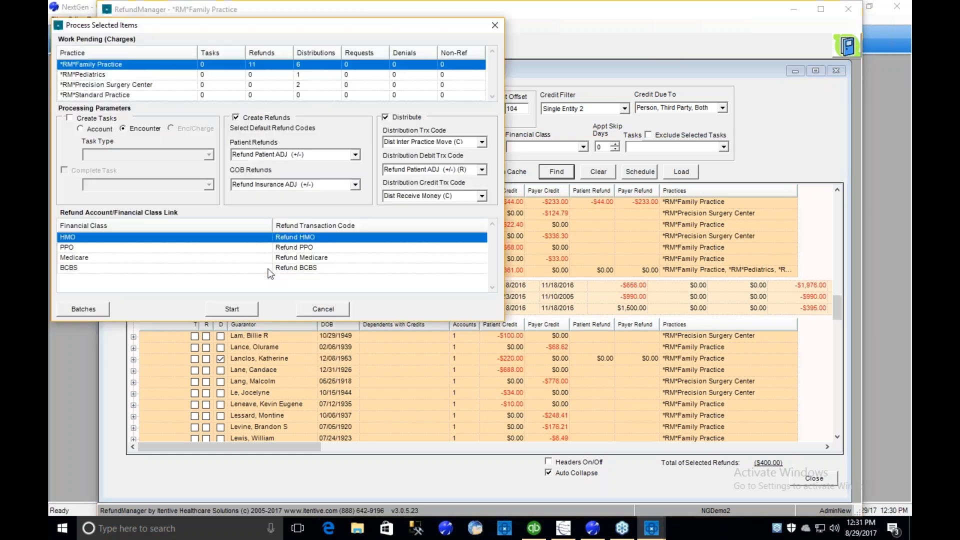
click(333, 308)
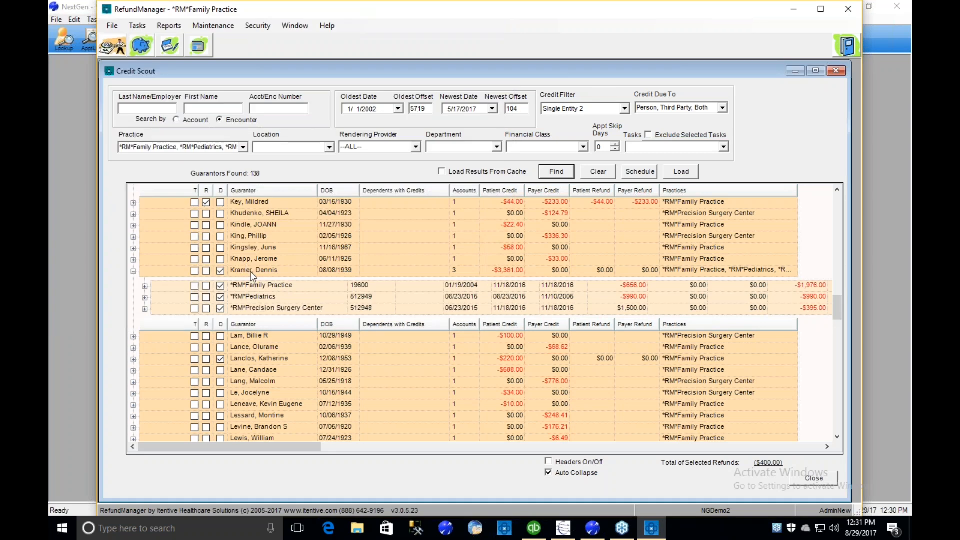
right_click(250, 272)
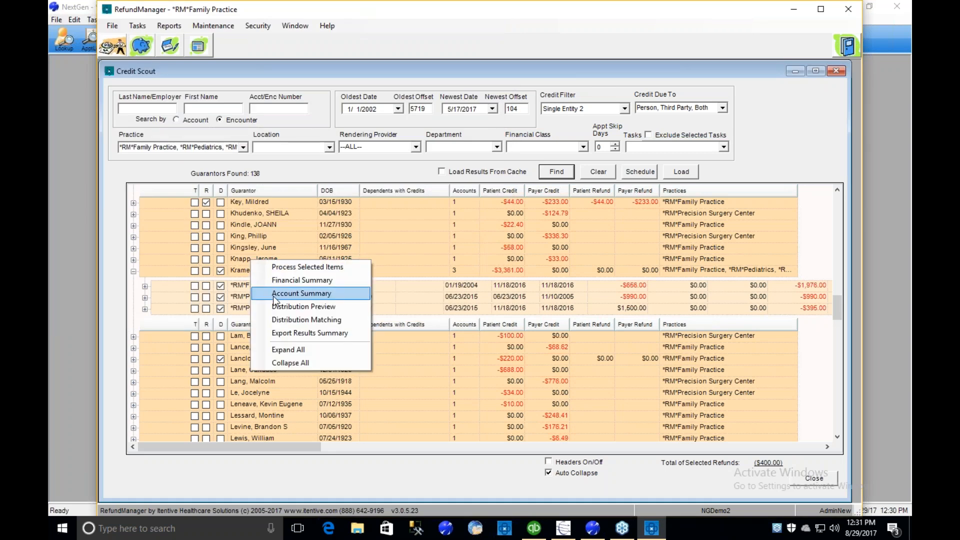
click(330, 321)
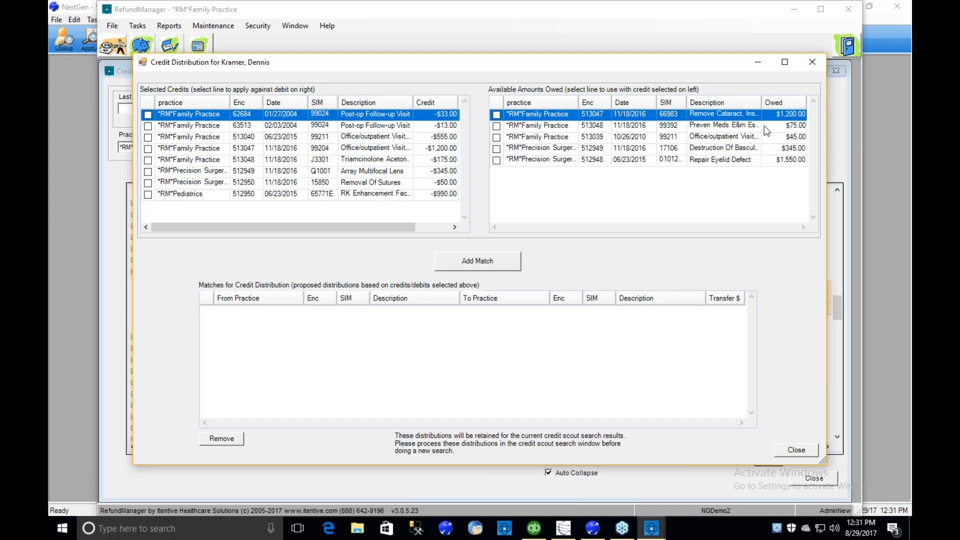
click(149, 150)
click(496, 115)
click(477, 261)
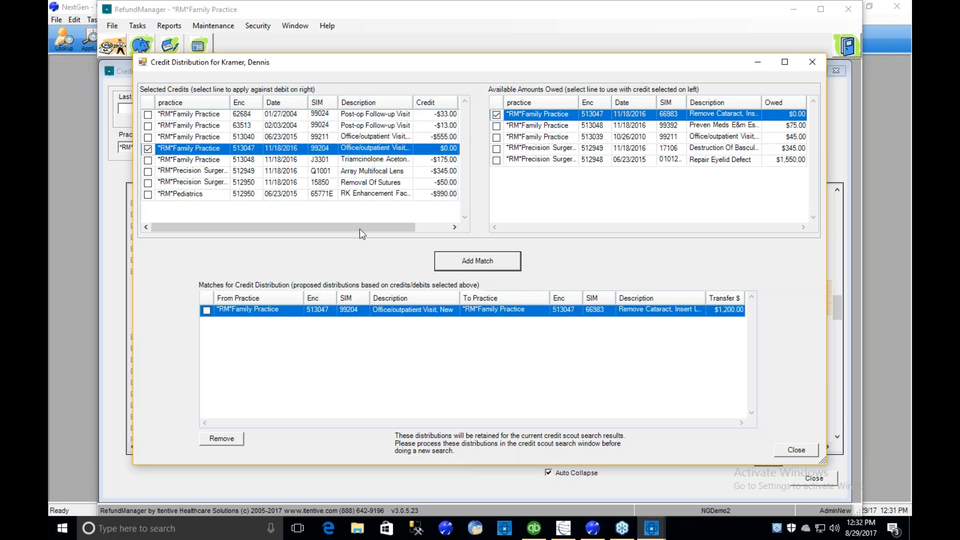
- Match the $33.00 and $13.00 post-op follow-up credits to the $45.00 office visit charge
click(148, 115)
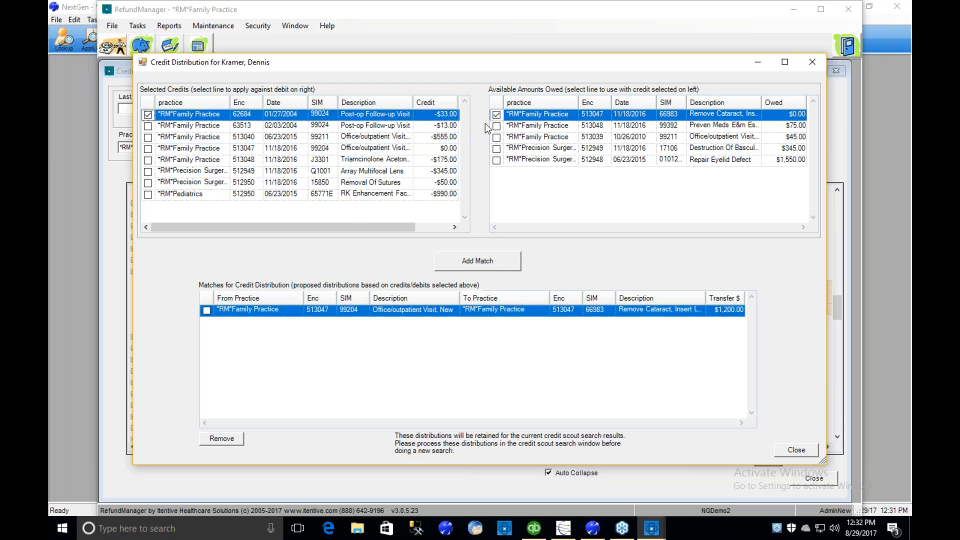
click(496, 138)
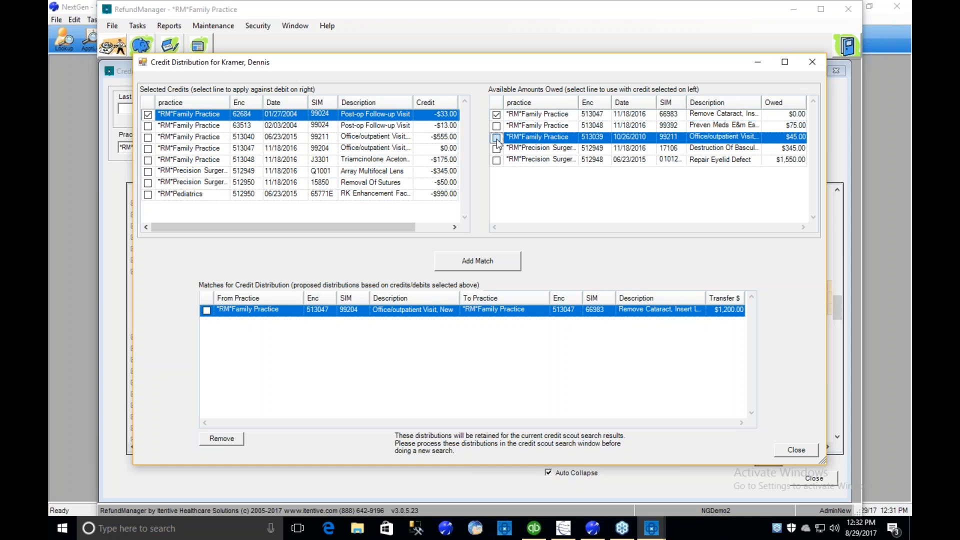
click(477, 263)
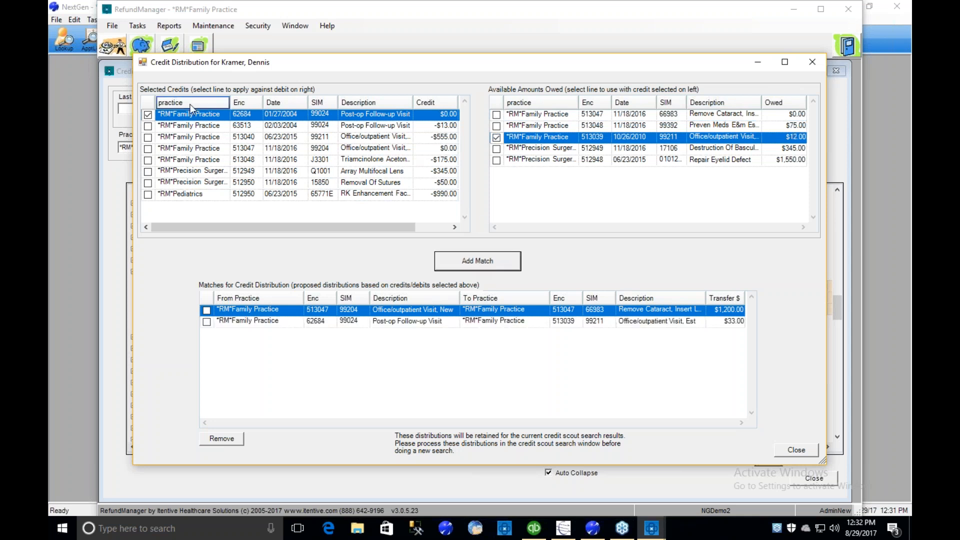
click(148, 126)
click(501, 259)
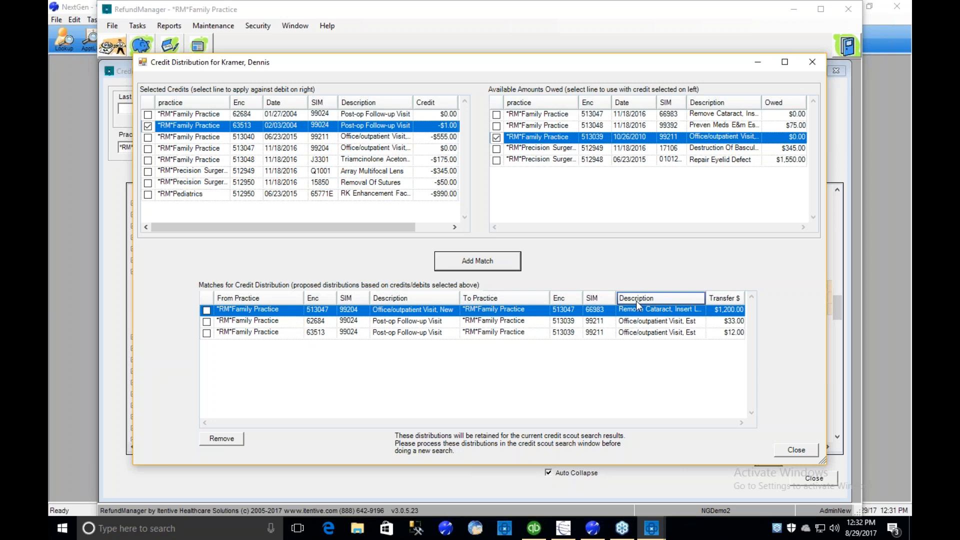
- Match the $555.00 office visit credit to the $75.00 preventive medicine charge and close the distribution matching
click(149, 137)
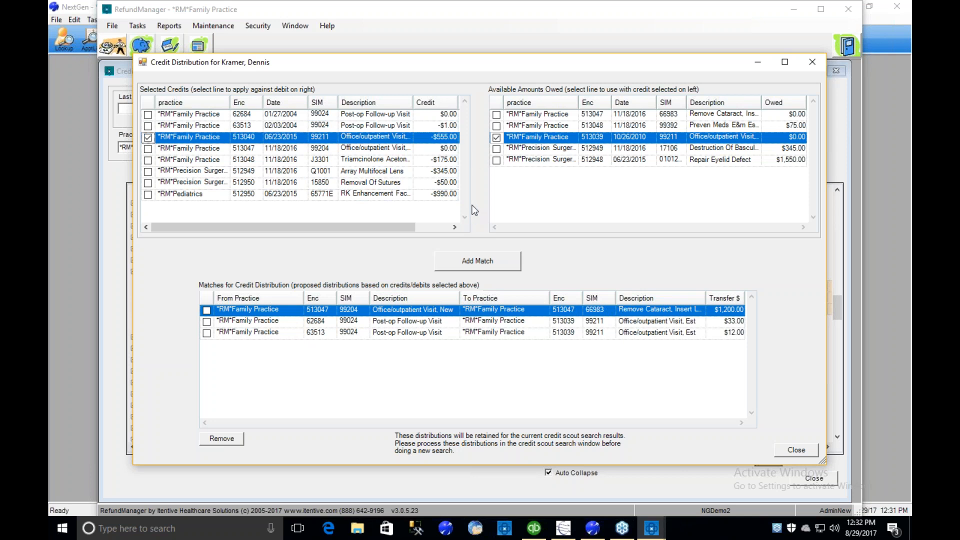
click(496, 126)
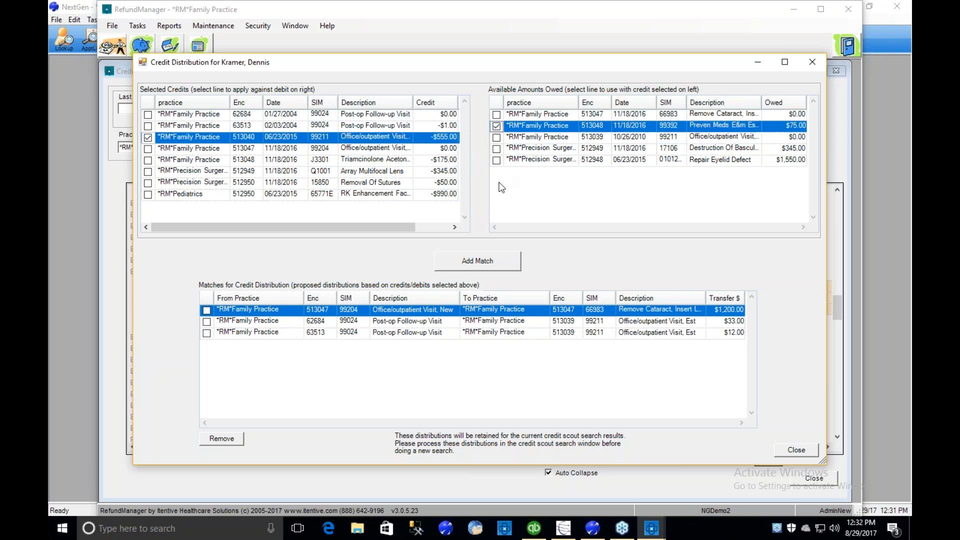
click(492, 260)
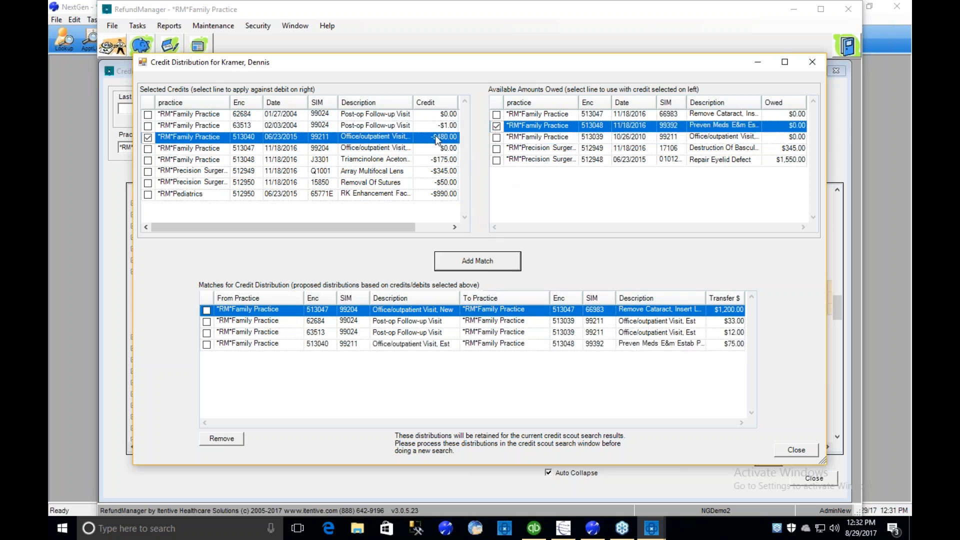
click(473, 263)
click(560, 304)
click(803, 452)
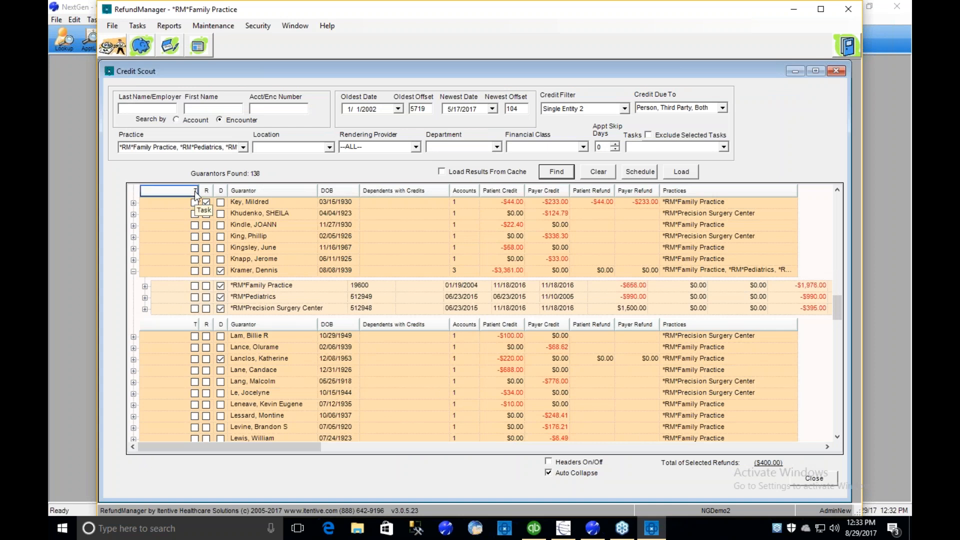
- Flag the guarantor with the $22.40 patient credit for a task and set the processing task type to Refund Research Encounter
click(195, 226)
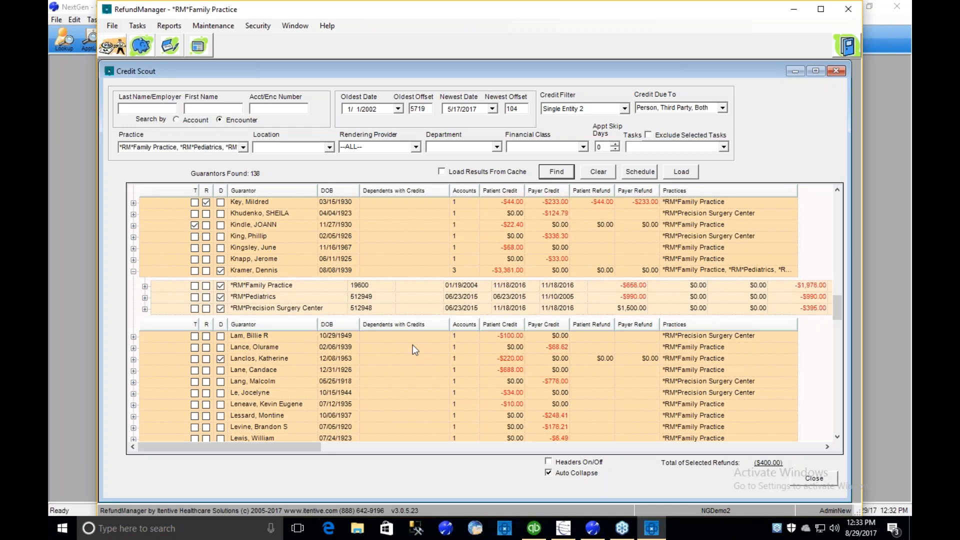
right_click(262, 239)
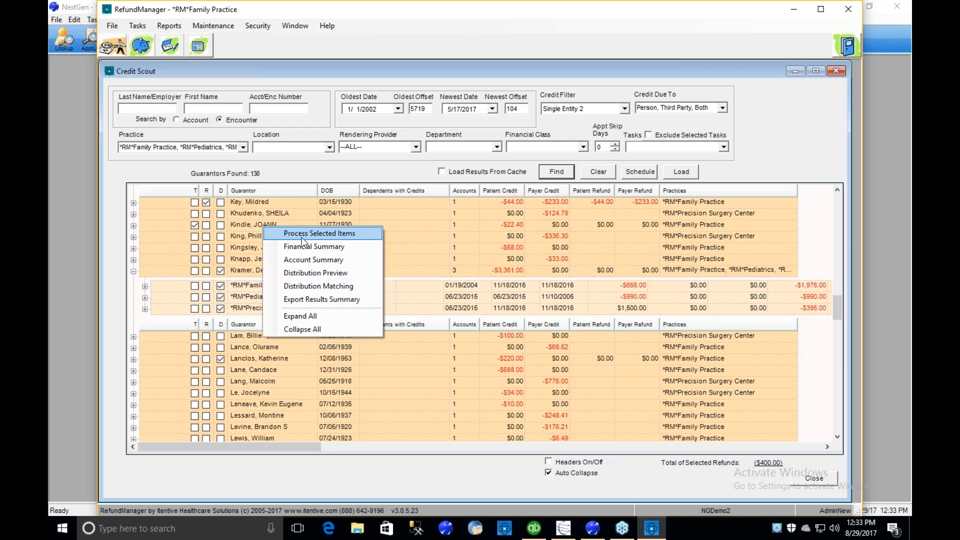
click(350, 233)
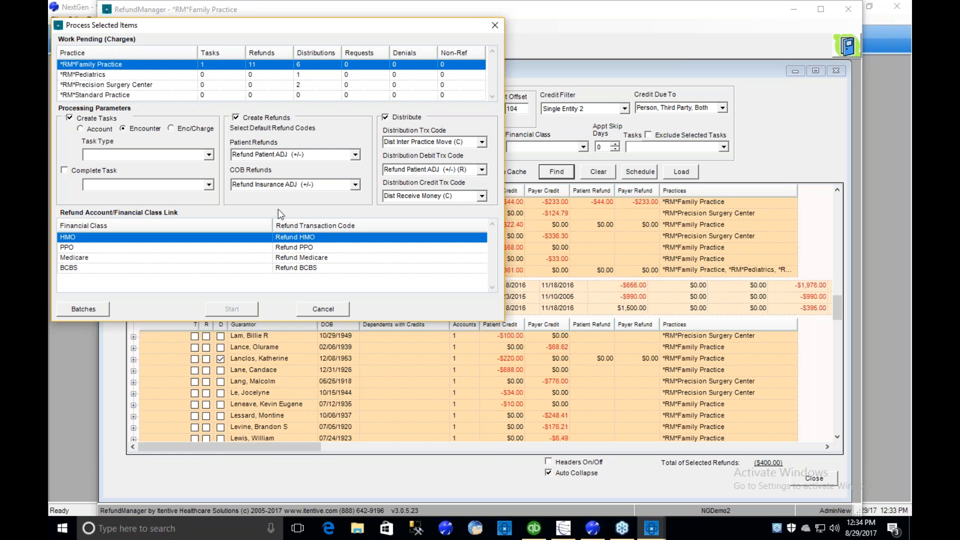
click(209, 154)
click(158, 208)
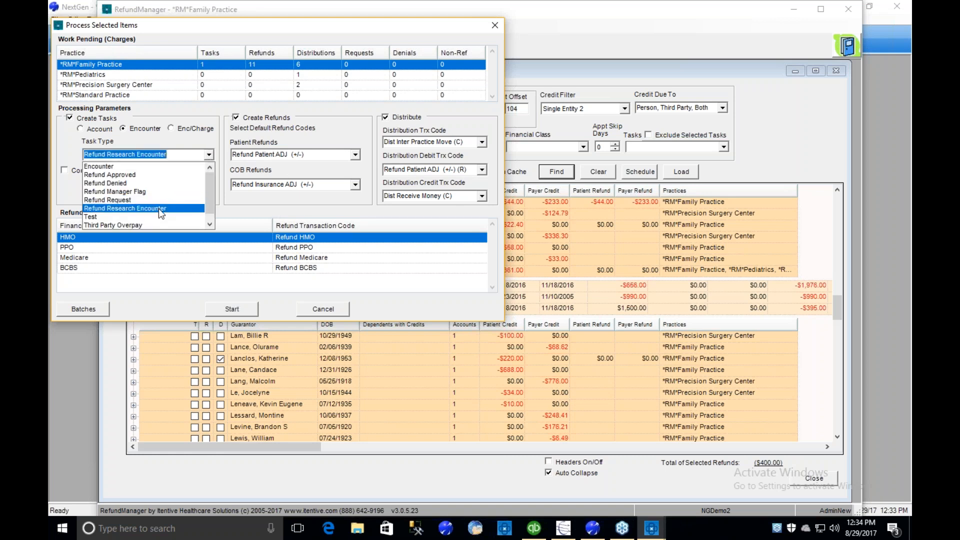
- Open the batch assignments and save them with Refund FP Demo as the refund batch for *RM*Family Practice
click(92, 309)
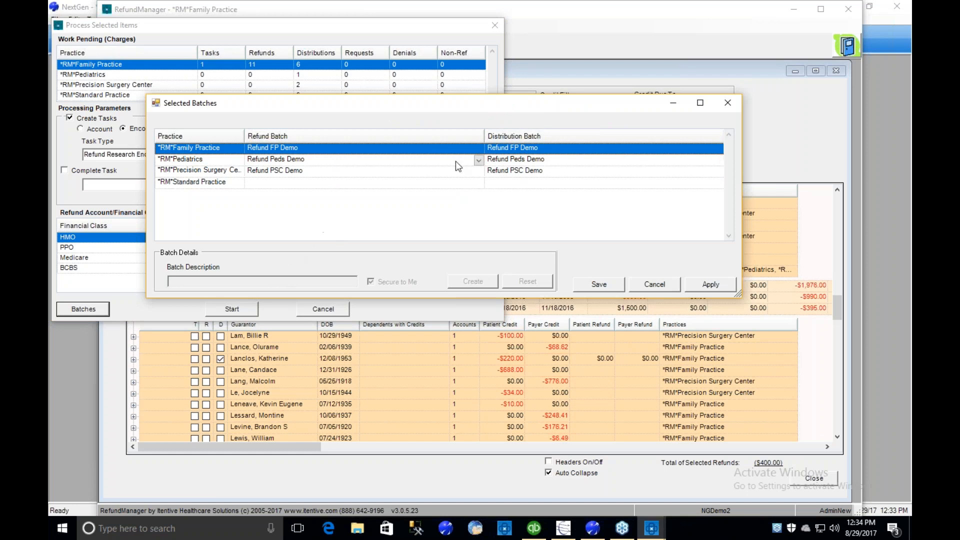
click(478, 149)
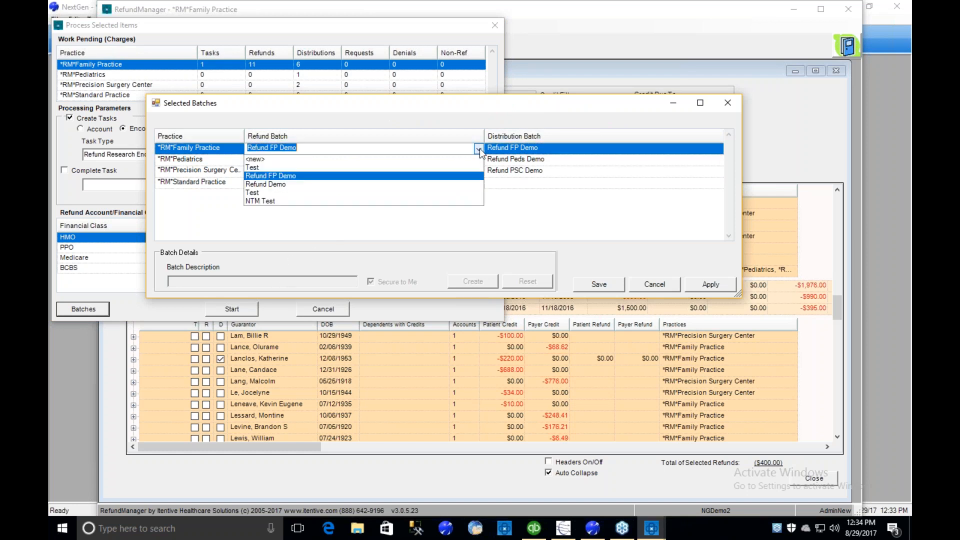
click(479, 149)
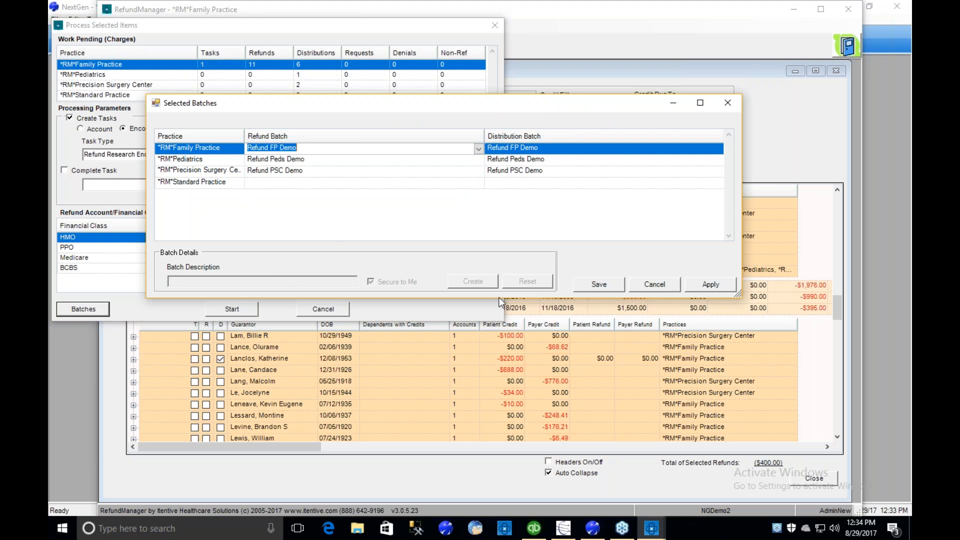
click(590, 286)
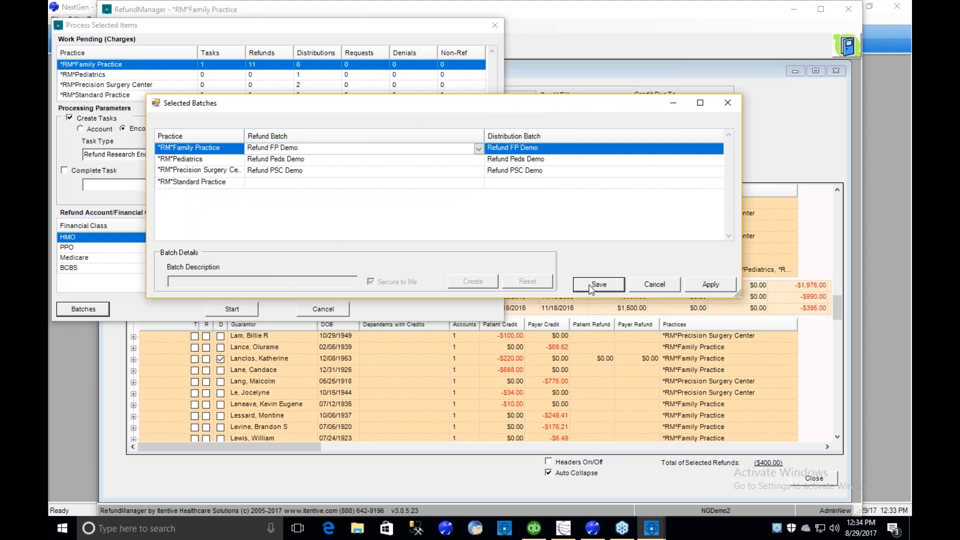
- Start processing the selected items and complete the refund and task processing
click(225, 307)
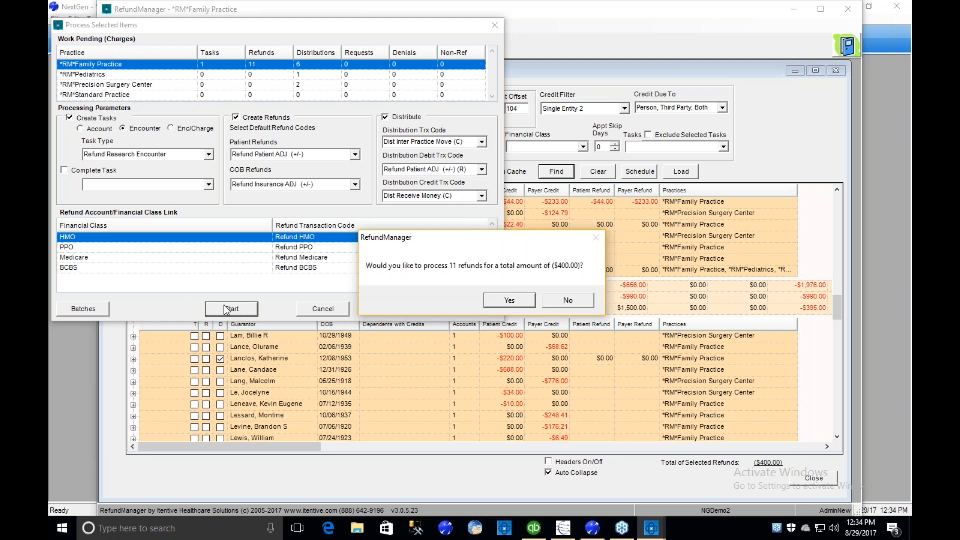
click(509, 303)
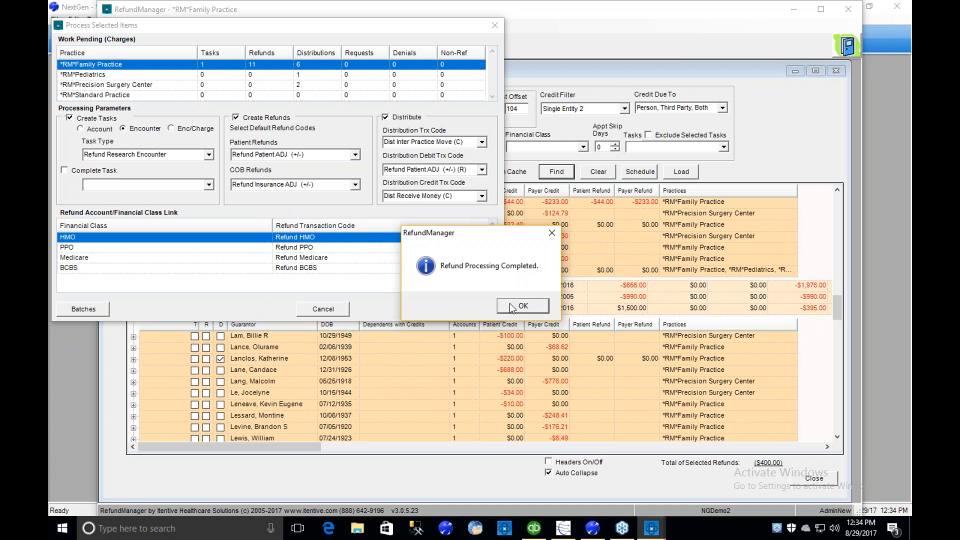
click(509, 303)
click(509, 303)
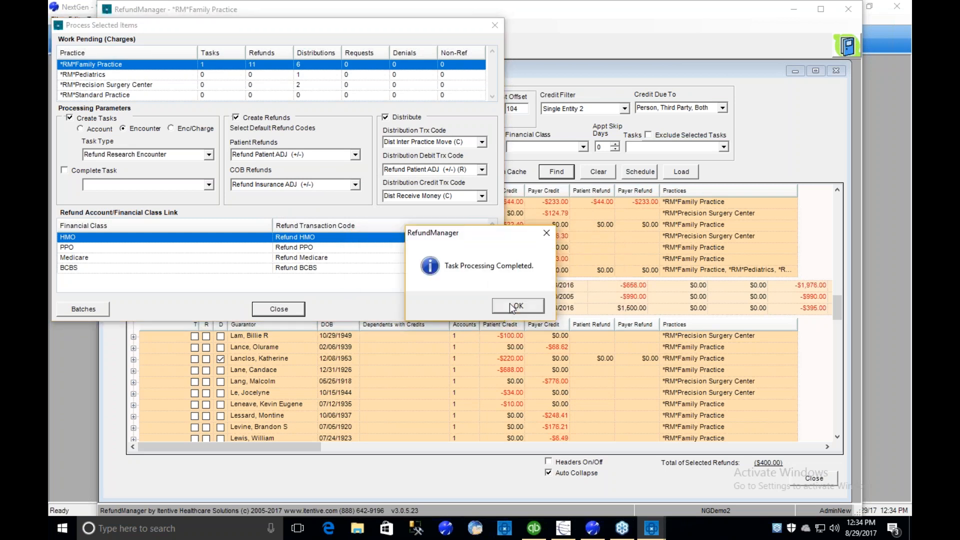
click(512, 306)
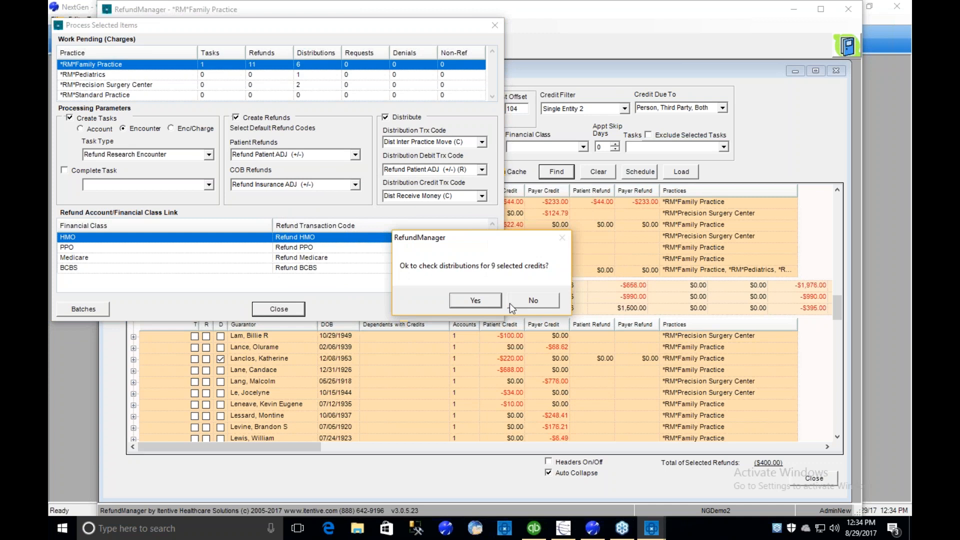
- Run the distributions for the selected credits through the preview, decline reviewing them, and close the processing window
click(470, 302)
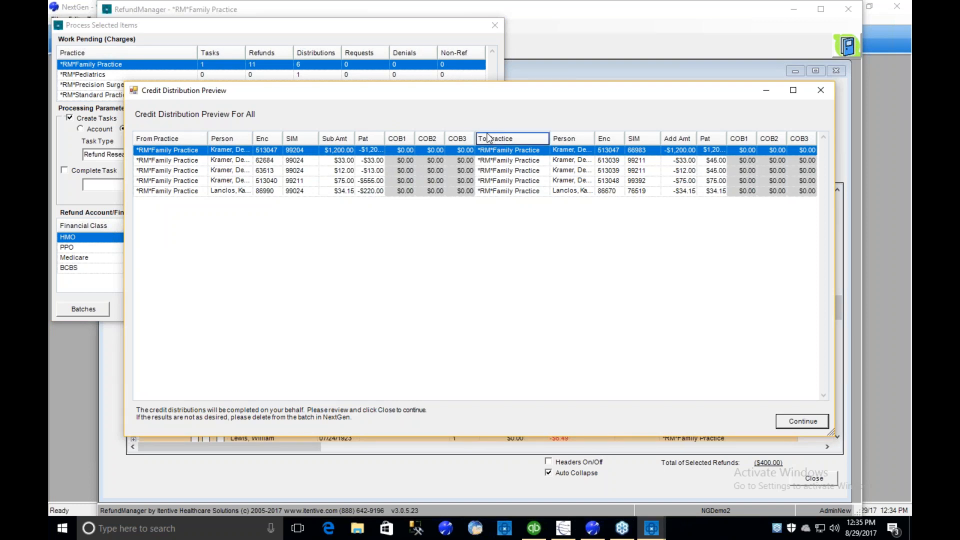
click(791, 421)
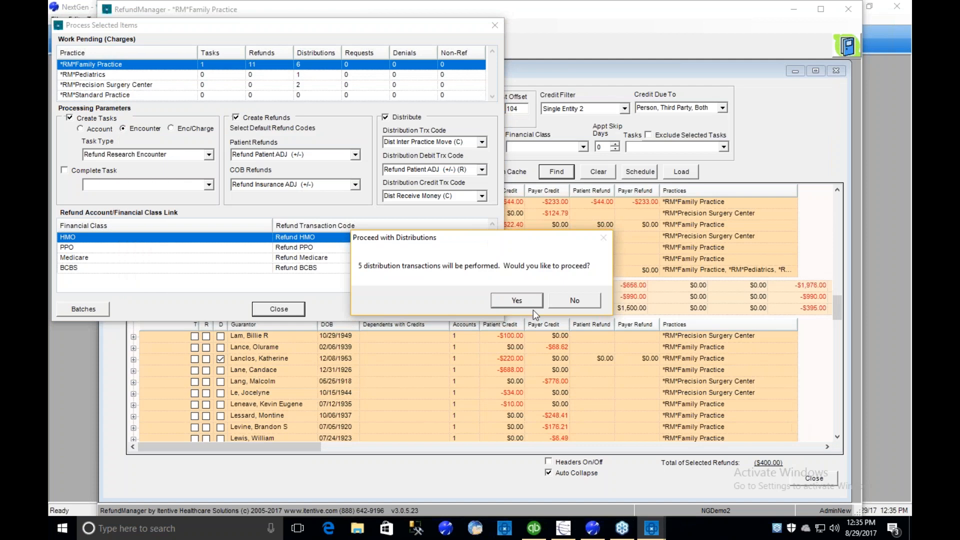
click(518, 300)
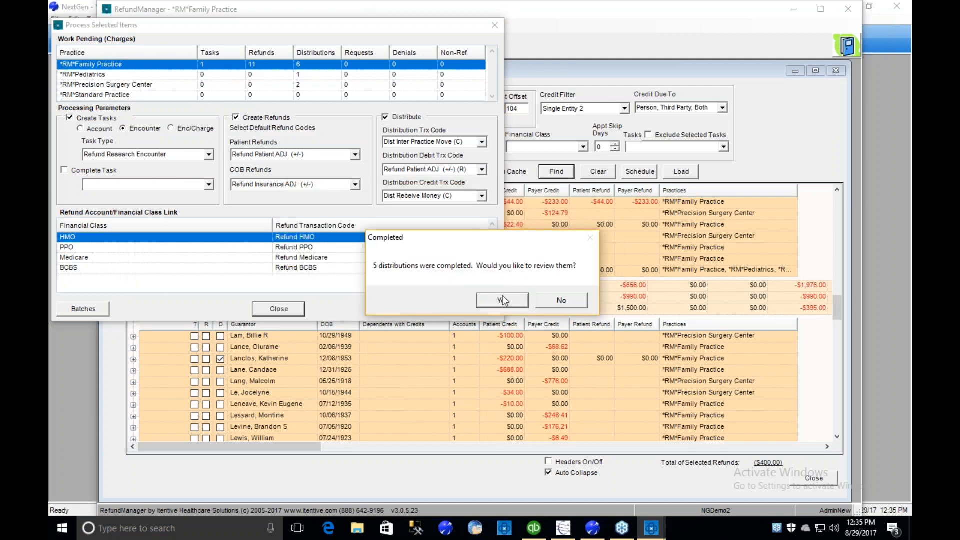
click(572, 304)
click(563, 309)
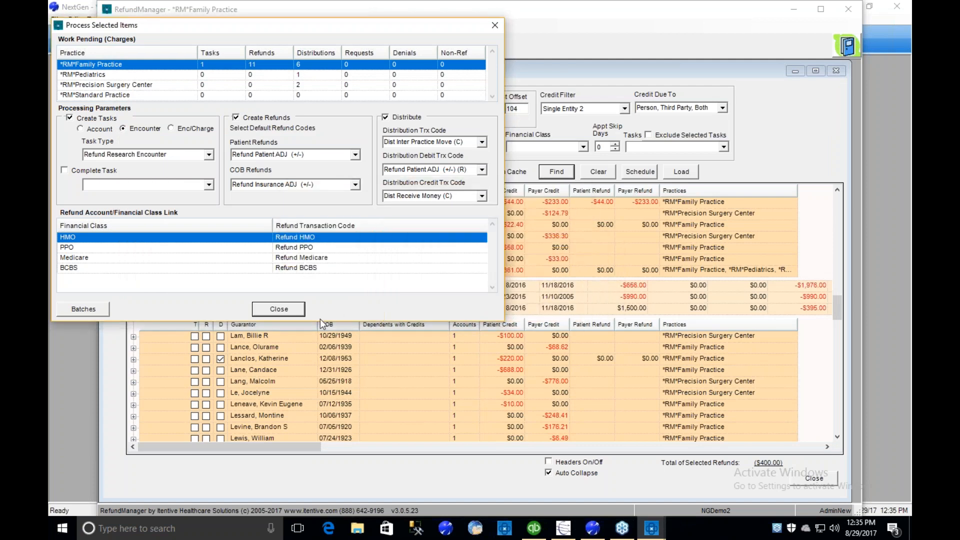
click(294, 308)
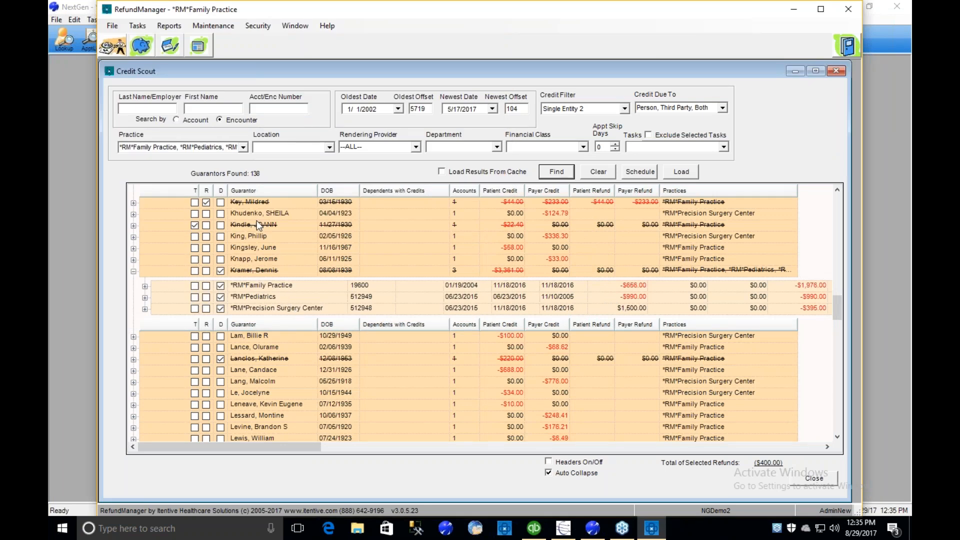
- Switch to NextGen and post the Refund FP Demo batch dated 06/23/2015
click(596, 528)
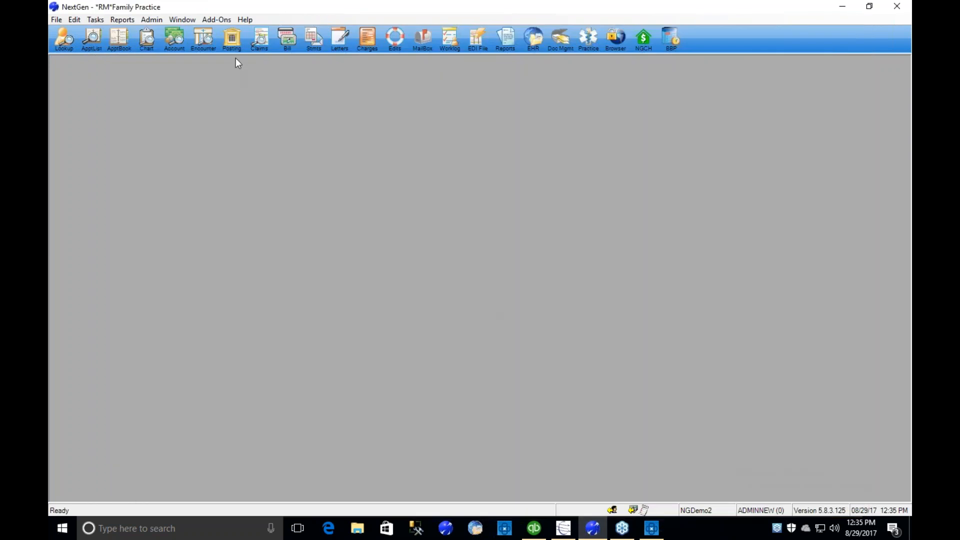
click(235, 40)
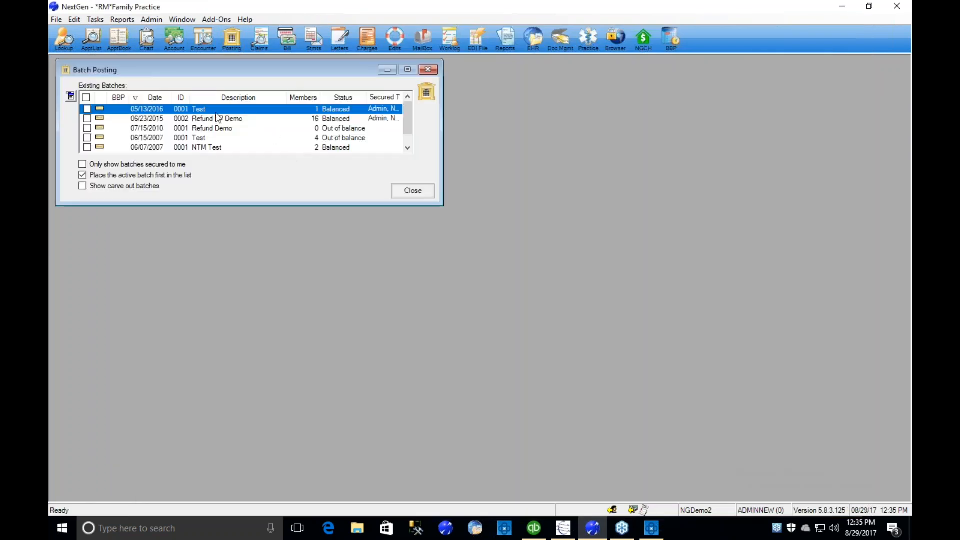
click(216, 118)
right_click(215, 116)
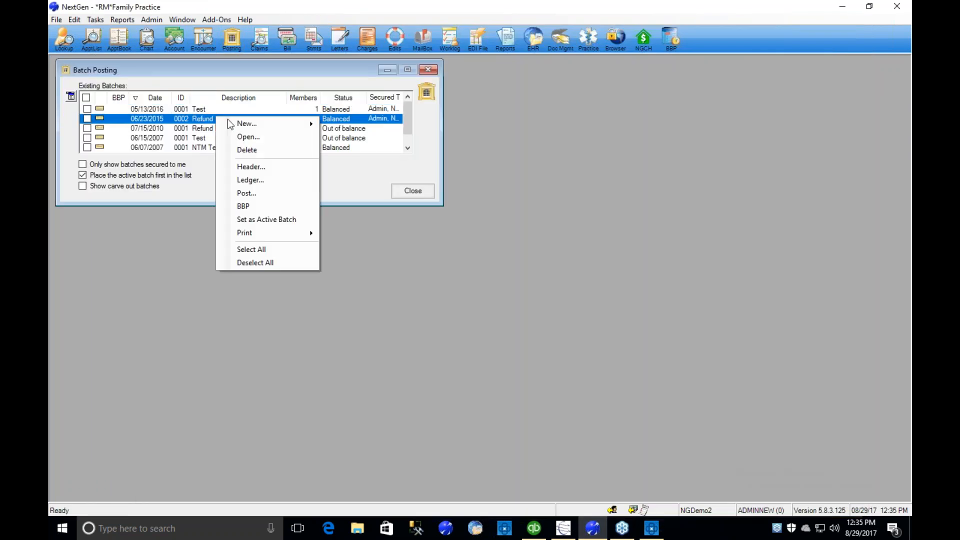
click(251, 193)
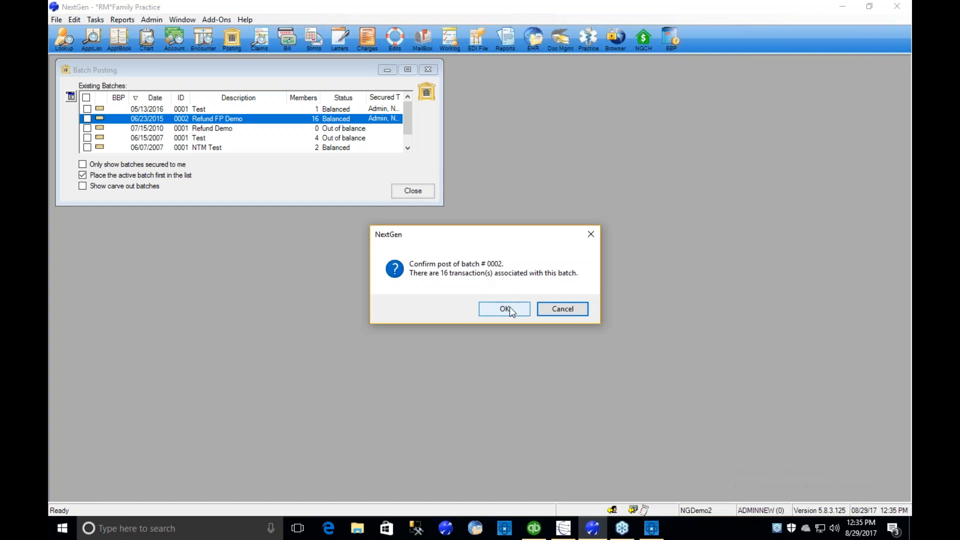
click(508, 307)
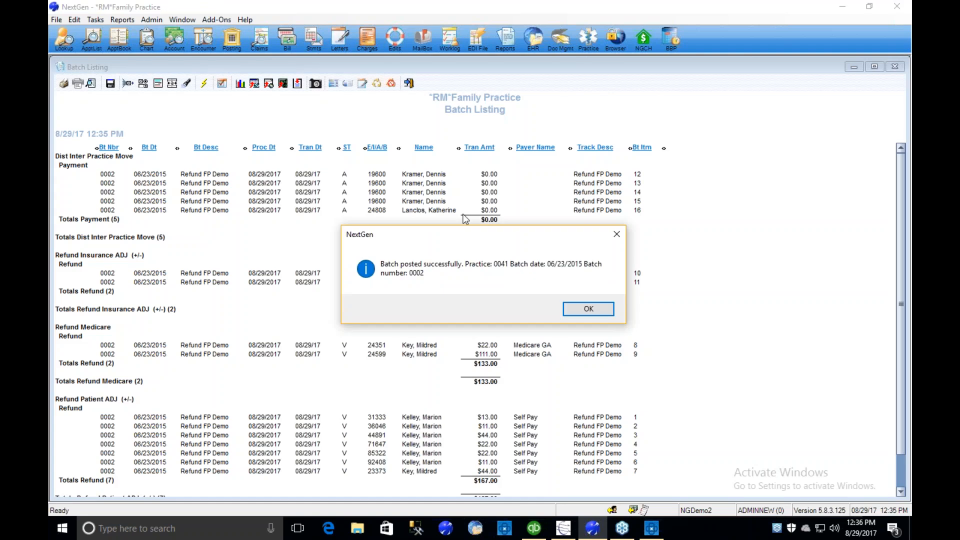
click(599, 313)
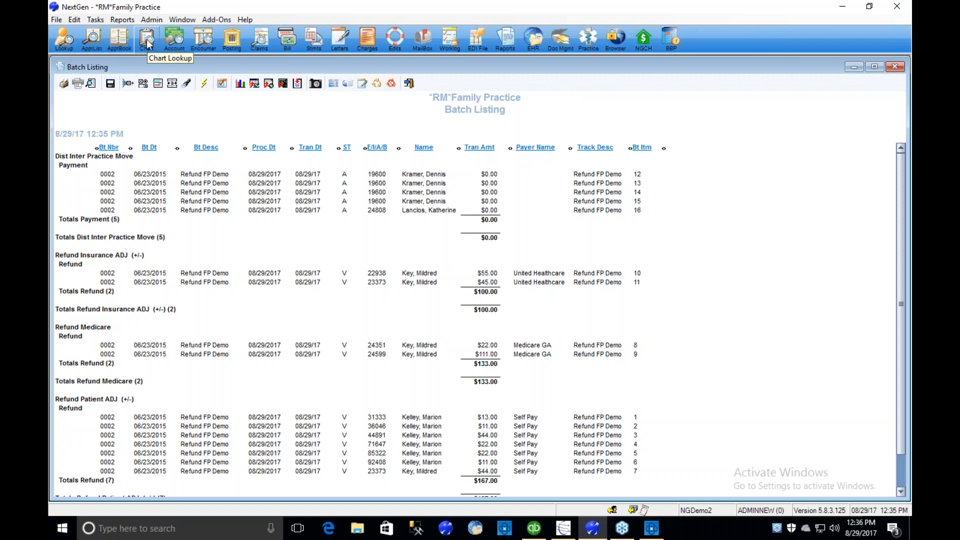
- Look up the account of the first distribution in the batch listing by its account number and open its account summary
click(180, 39)
drag(389, 230, 354, 195)
click(304, 252)
text(19600)
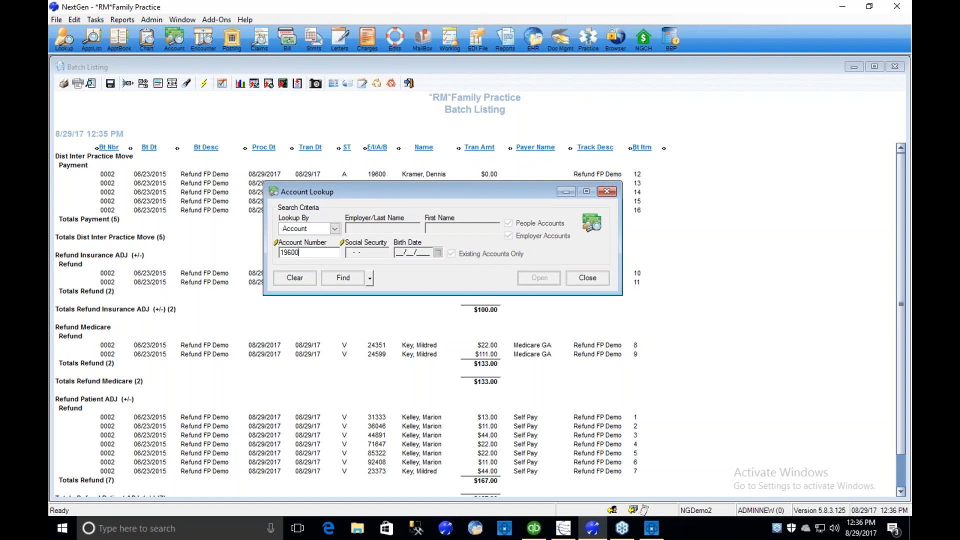
key(Return)
key(Return)
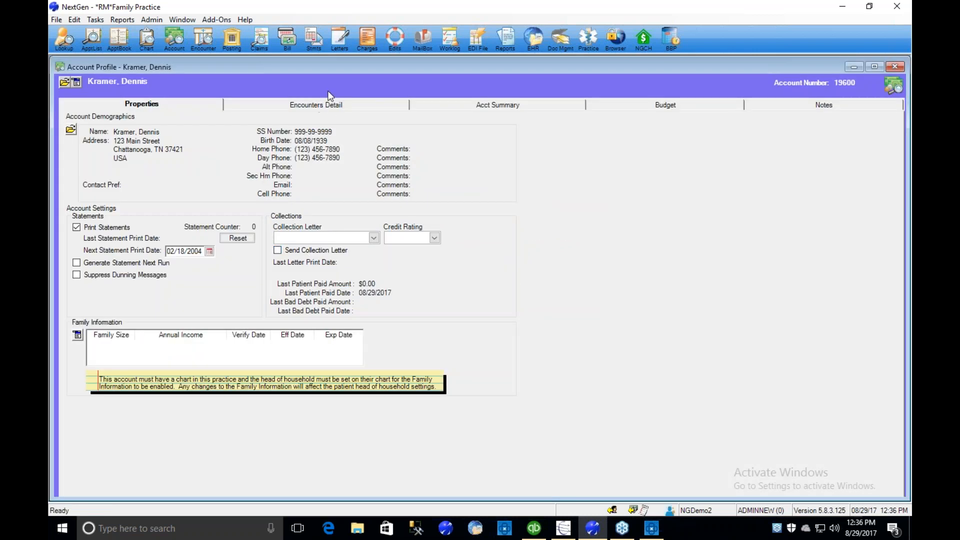
click(482, 112)
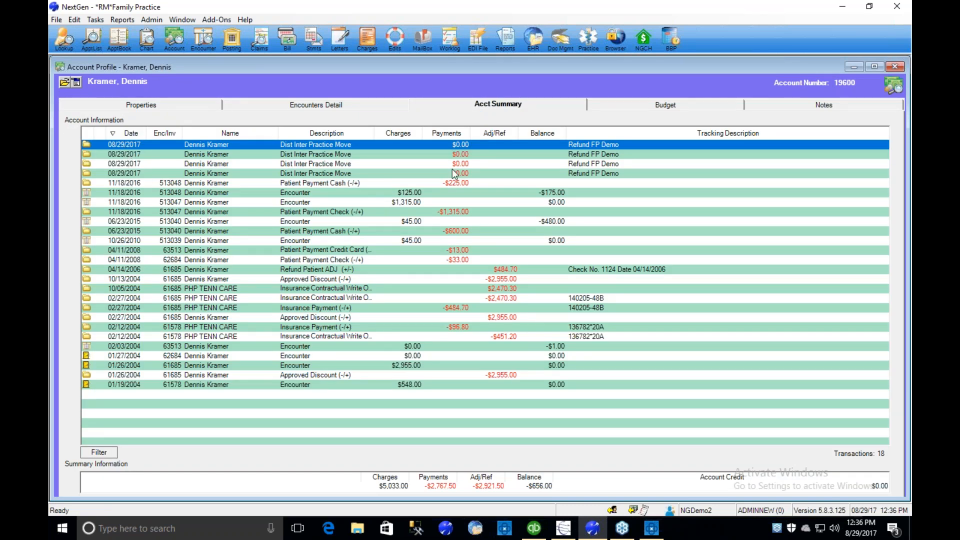
- Expand the two newest Dist Inter Practice Move transactions and examine the encounters and charges in their lines
double_click(298, 144)
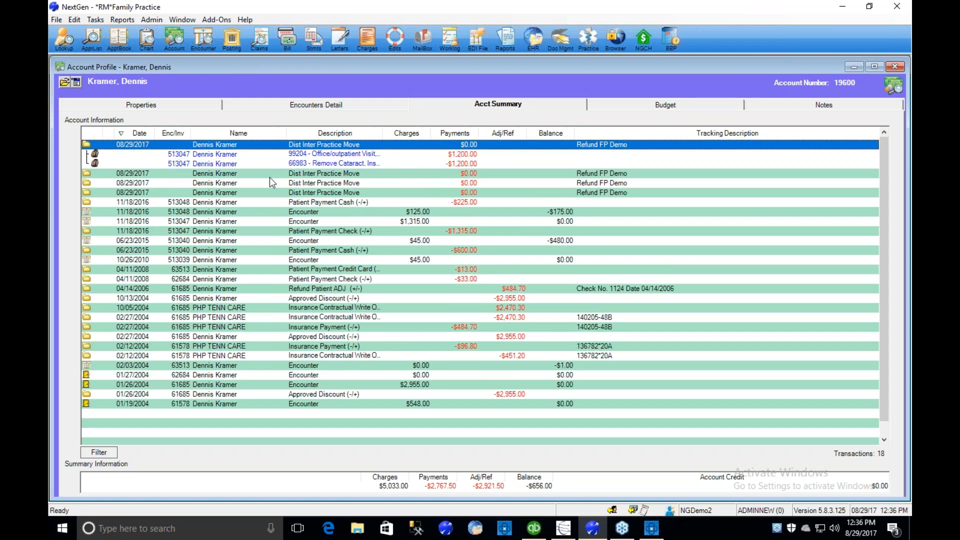
click(333, 175)
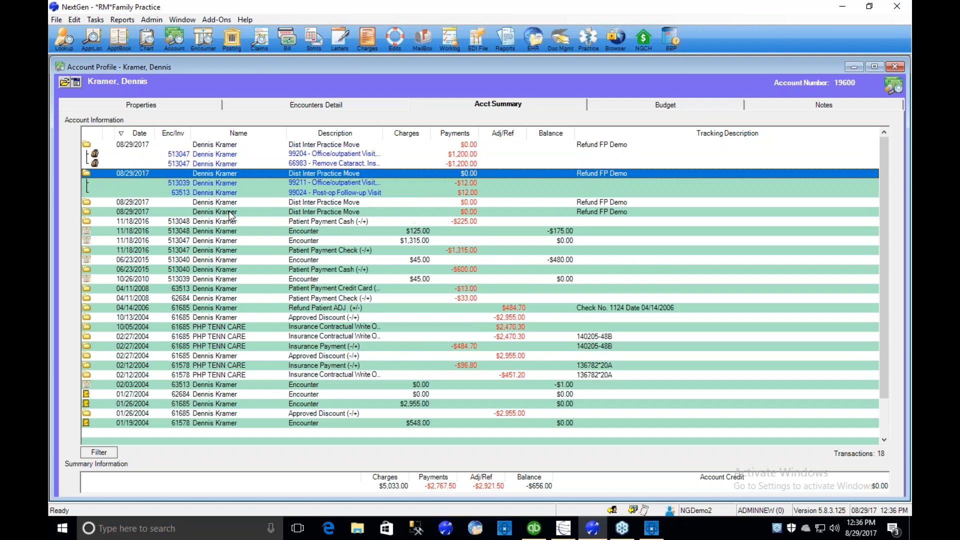
click(180, 155)
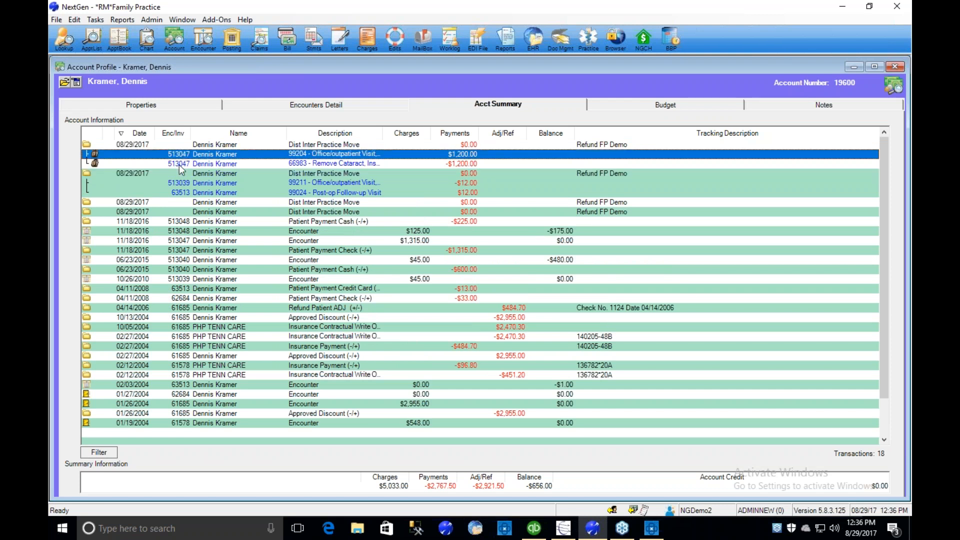
click(179, 163)
click(179, 155)
click(177, 163)
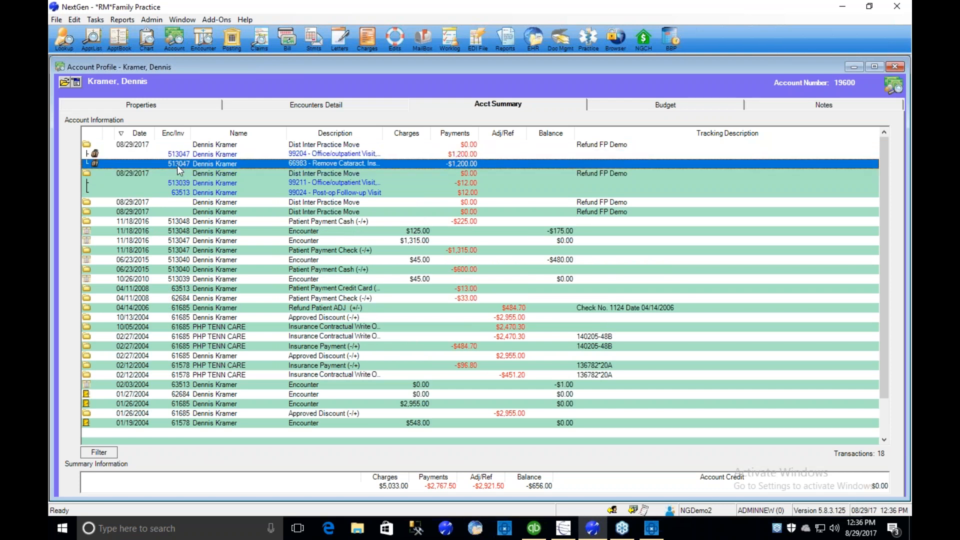
click(183, 183)
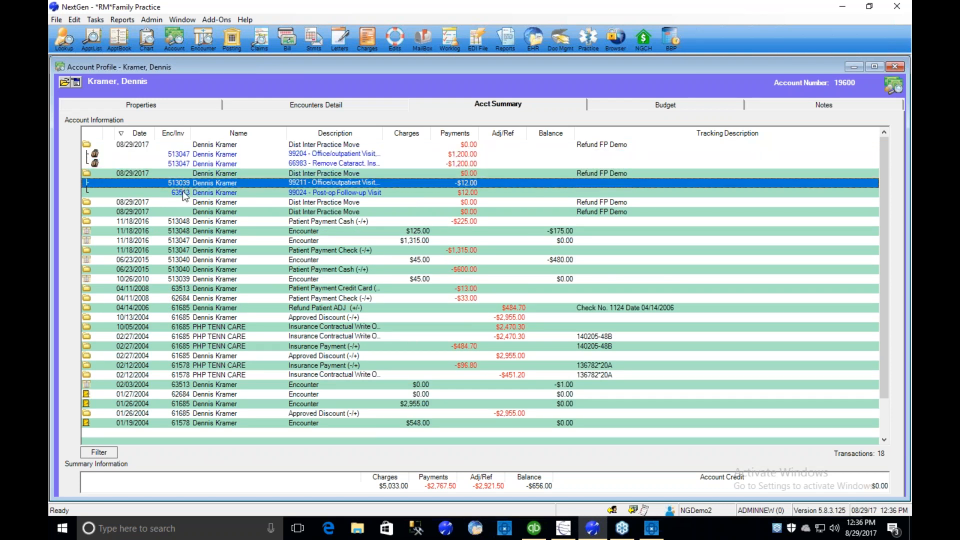
- Open the encounter of the 99024 post-op follow-up line and widen the Transaction Notes column in its transactions
click(189, 193)
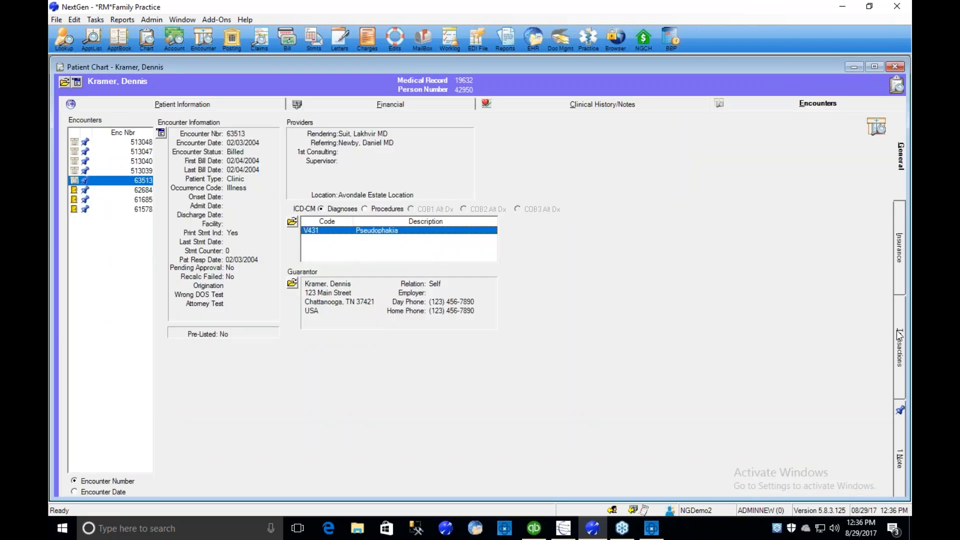
click(898, 335)
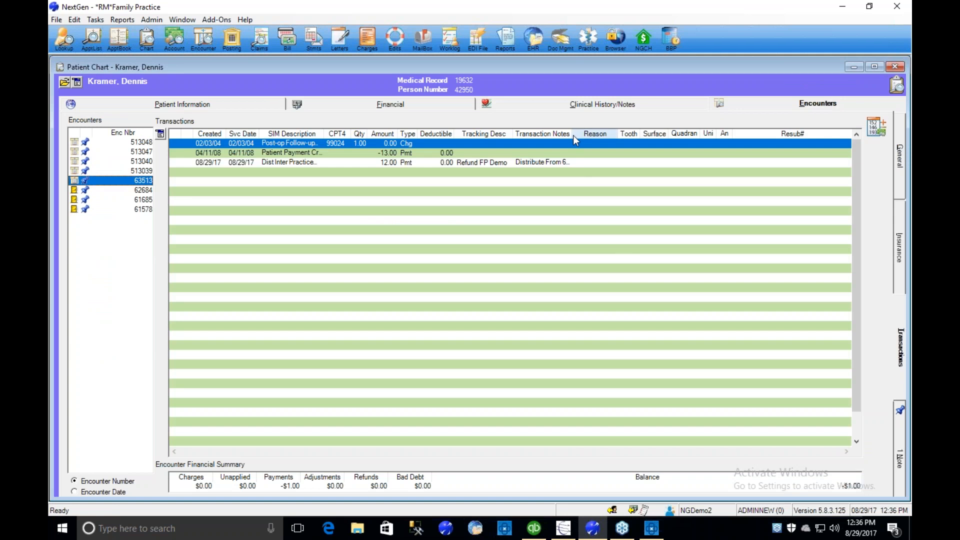
drag(573, 135, 722, 138)
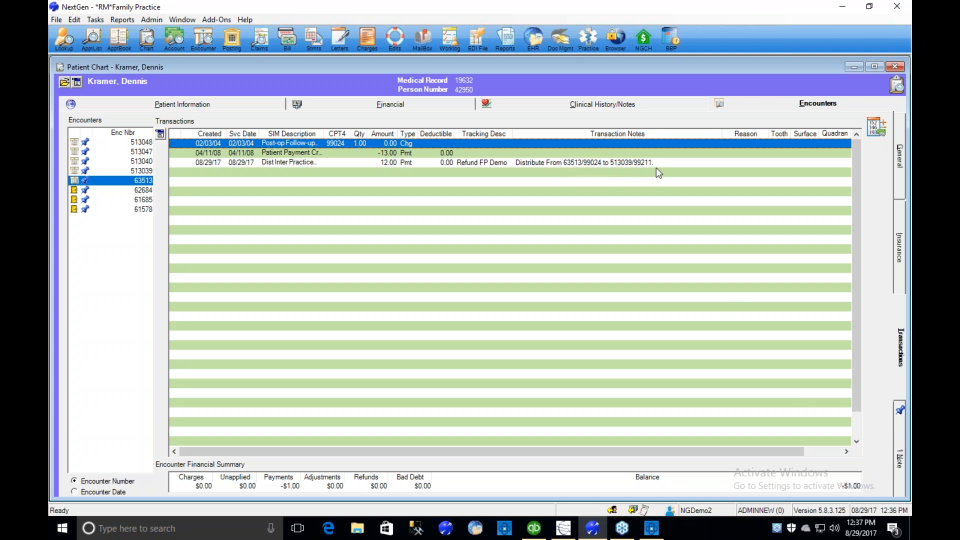
- Open the encounter's RefundManager Distribute Balance note, examine the distribution entry, and close the note
click(898, 464)
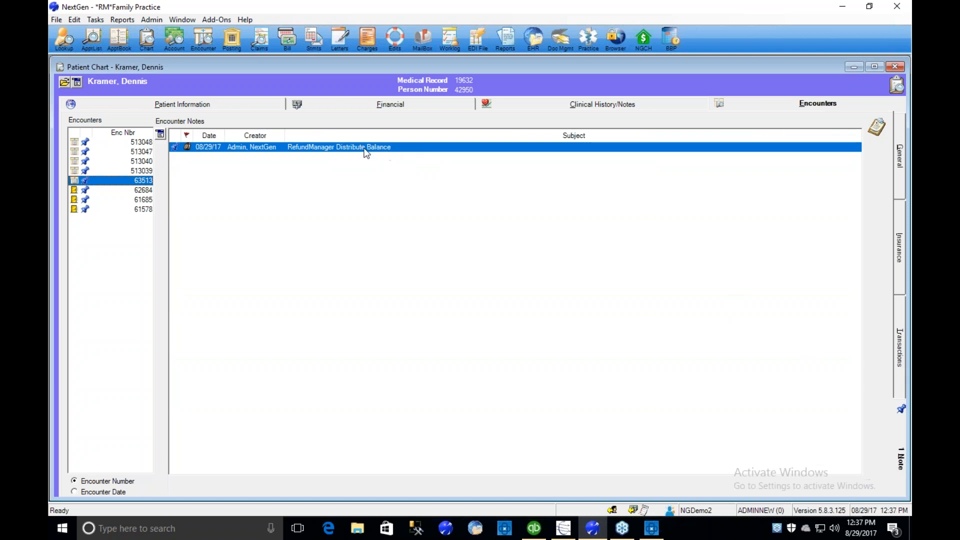
double_click(366, 147)
click(549, 312)
drag(437, 204, 499, 190)
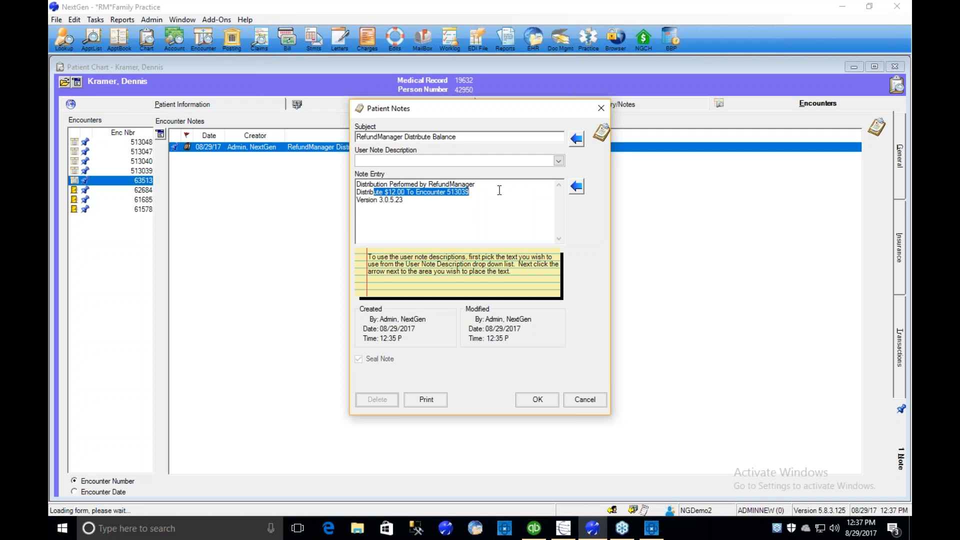
click(536, 400)
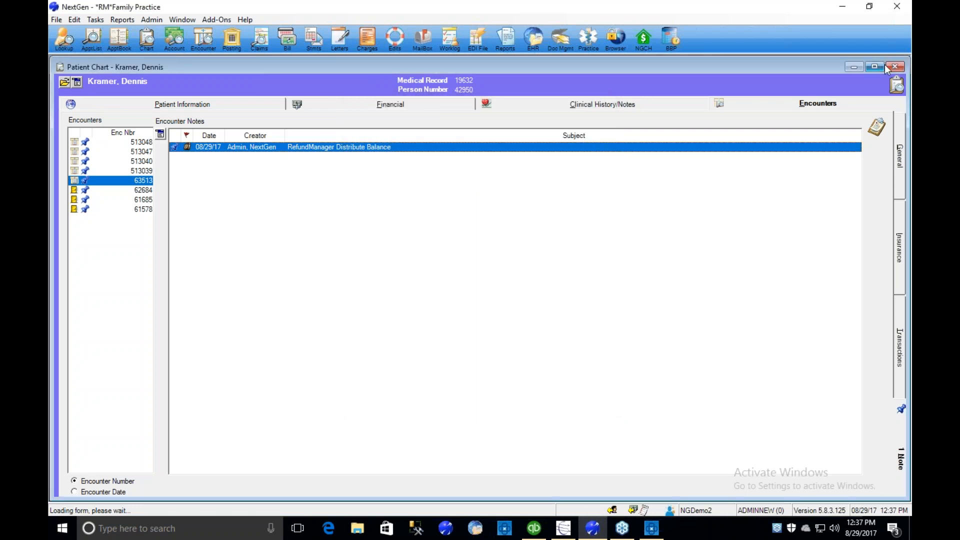
- Close the patient chart and the account profile to return to the batch listing
click(895, 66)
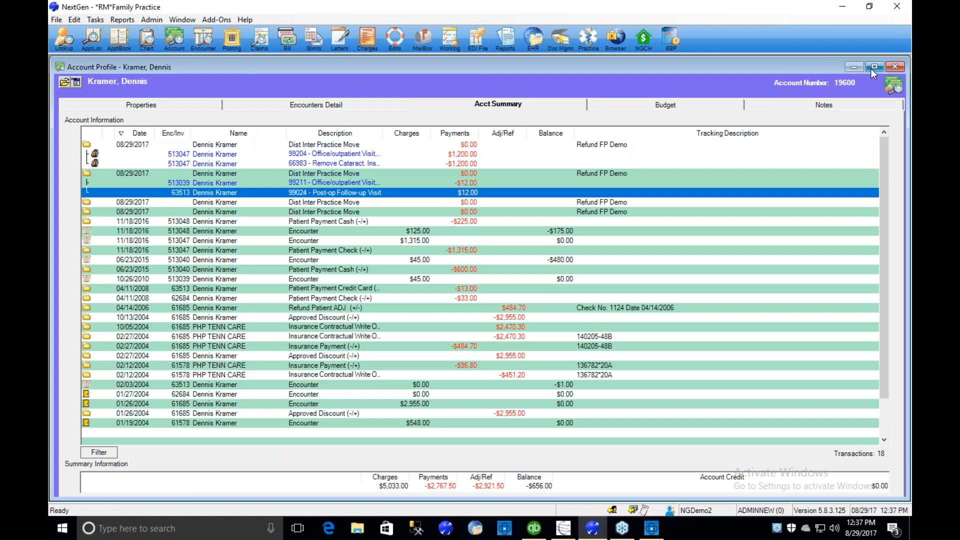
click(886, 66)
click(588, 396)
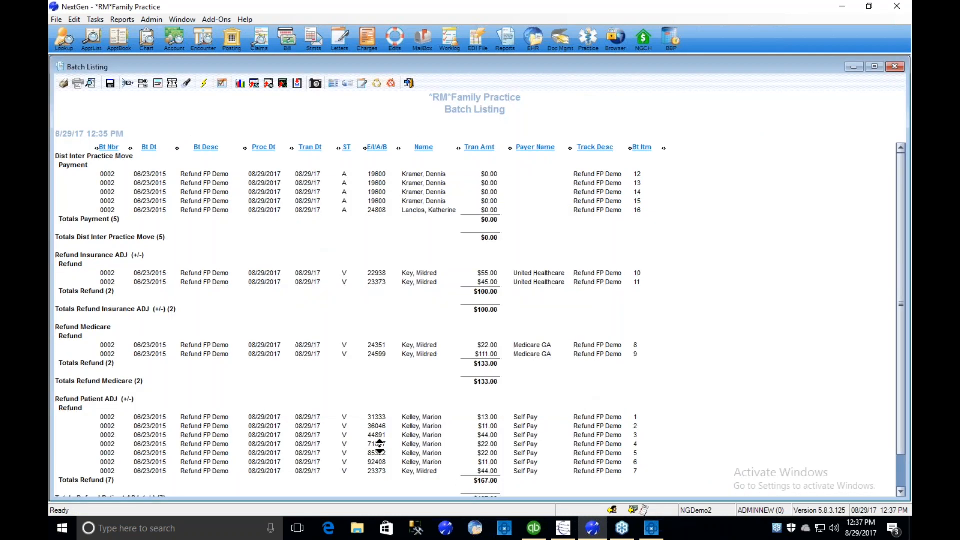
- Open the encounter of the $22.00 Medicare refund from the batch listing and examine the Refund Medicare line in its transactions
double_click(381, 344)
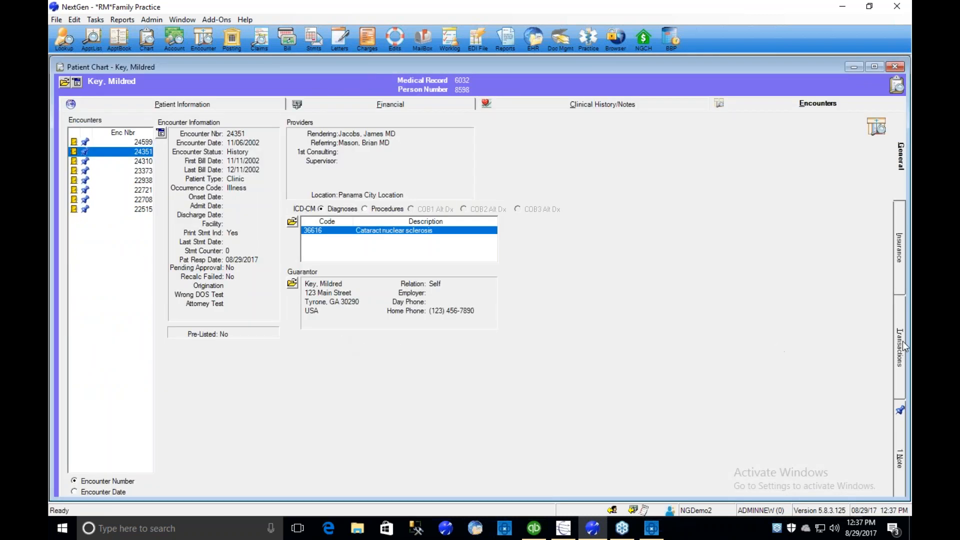
click(903, 346)
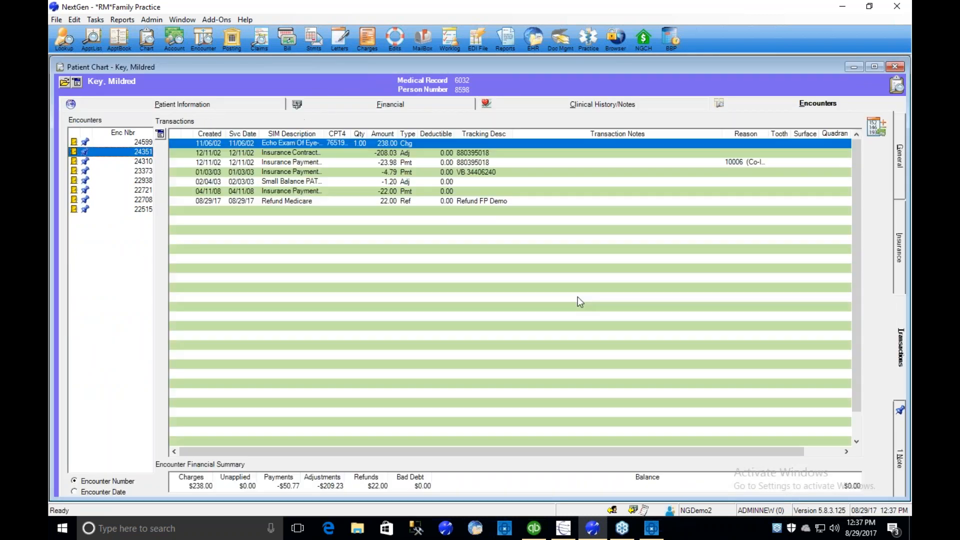
click(277, 202)
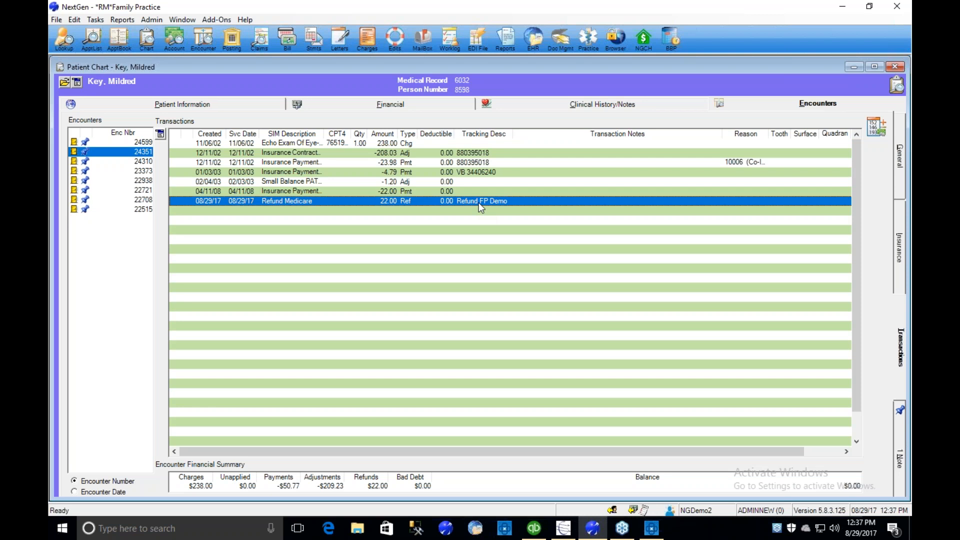
- Open the encounter's sealed RefundManager Created Refund note, examine the note entry, and close the note
click(898, 465)
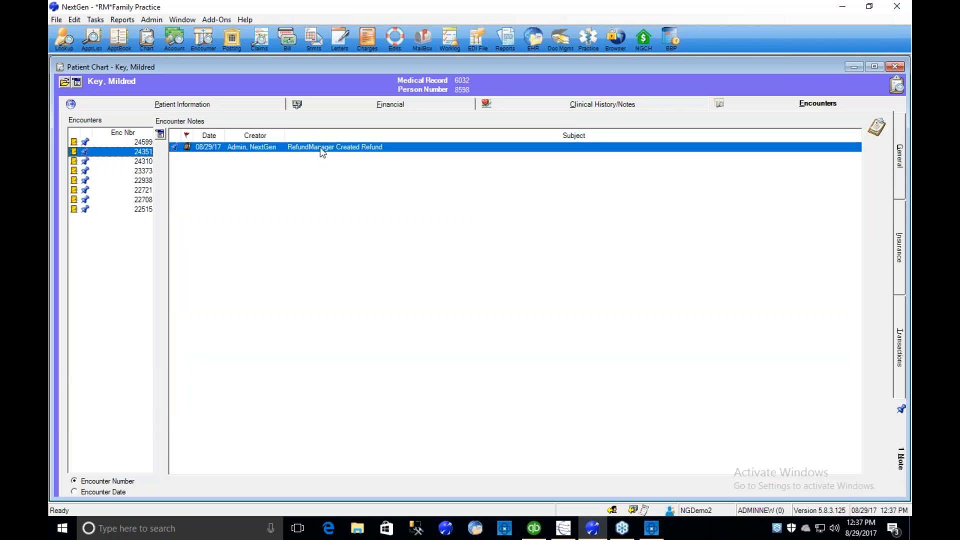
double_click(320, 147)
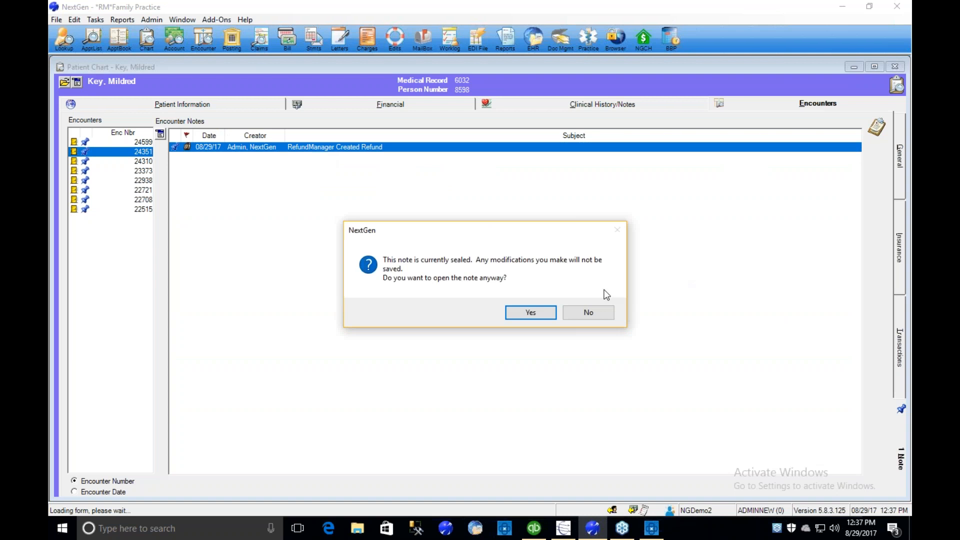
click(520, 309)
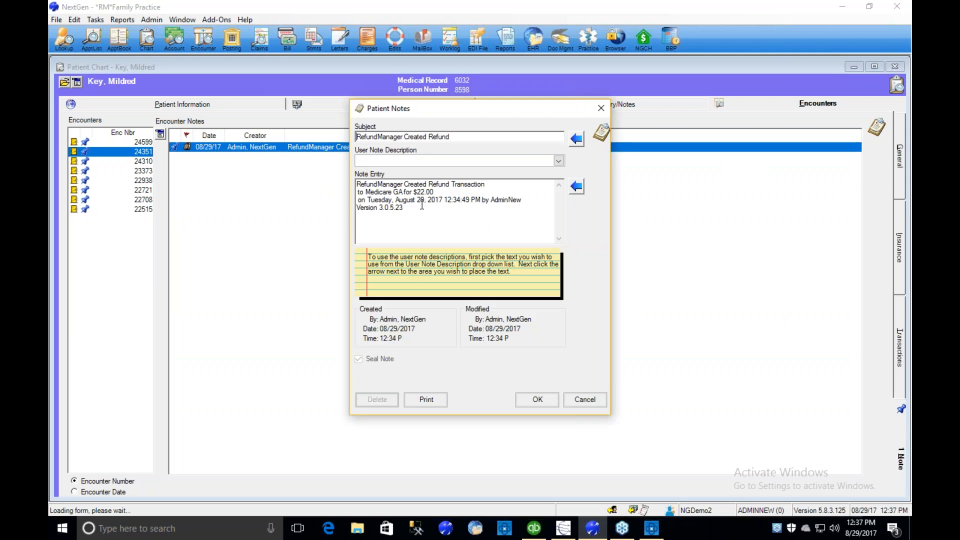
drag(422, 204, 306, 184)
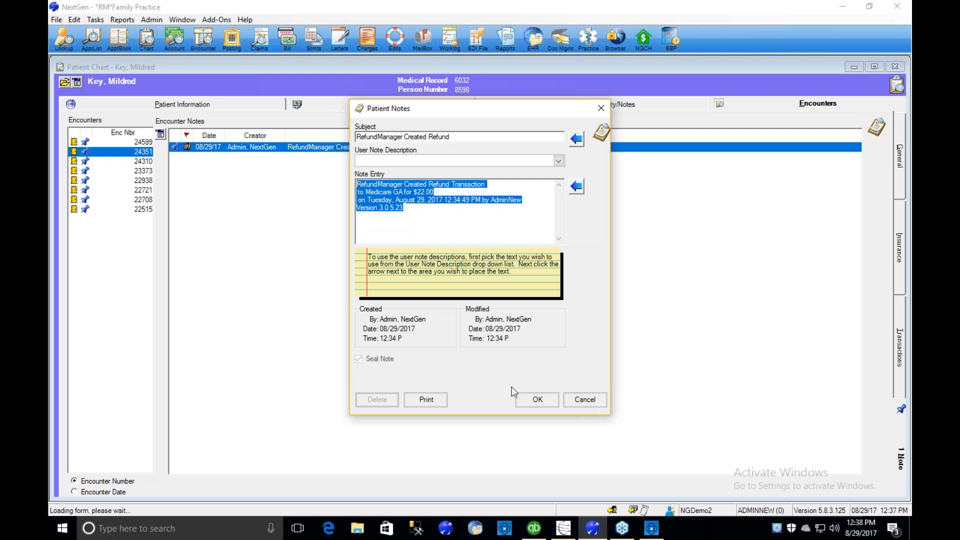
click(536, 401)
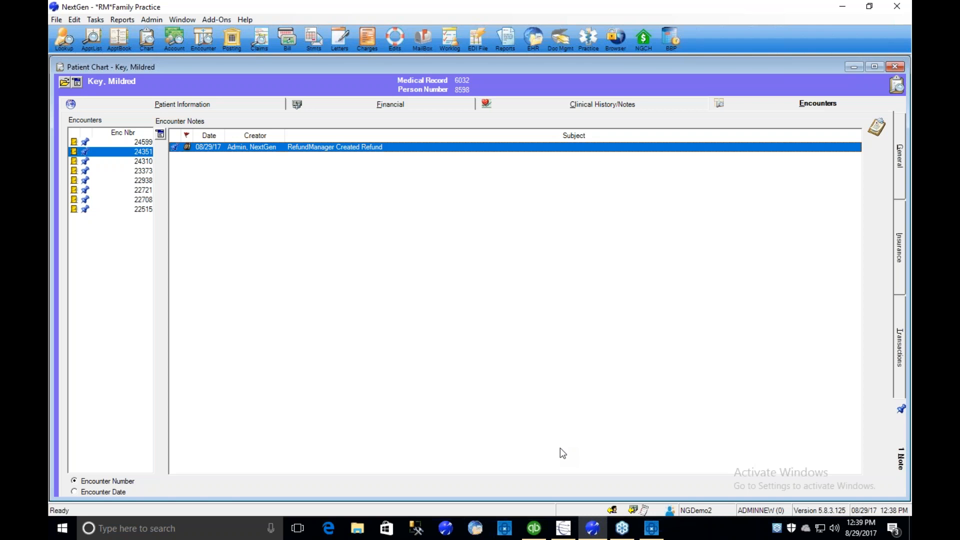
- Switch to RefundManager, find the unprocessed refund batches in Batch Detective, and open the check consolidation for the Refund FP Demo batch
click(651, 529)
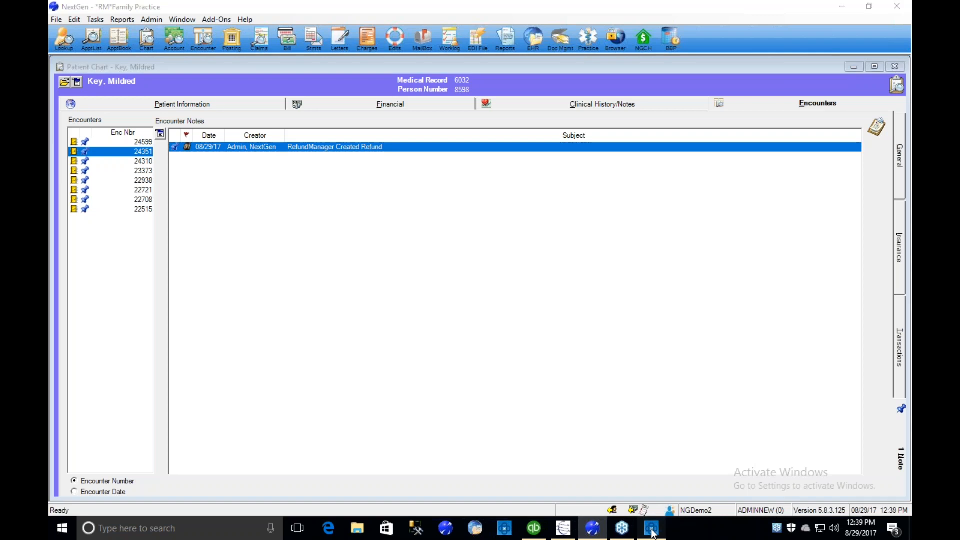
click(815, 479)
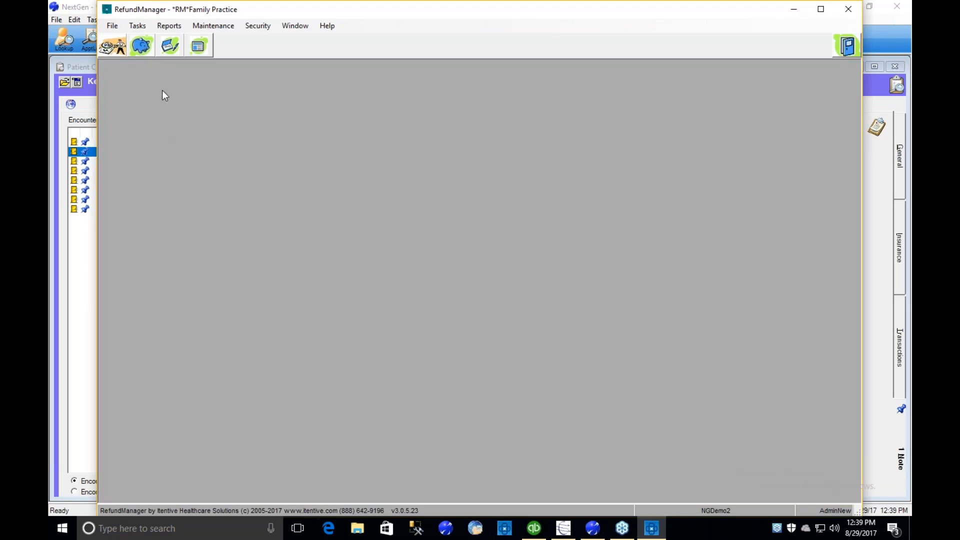
click(142, 46)
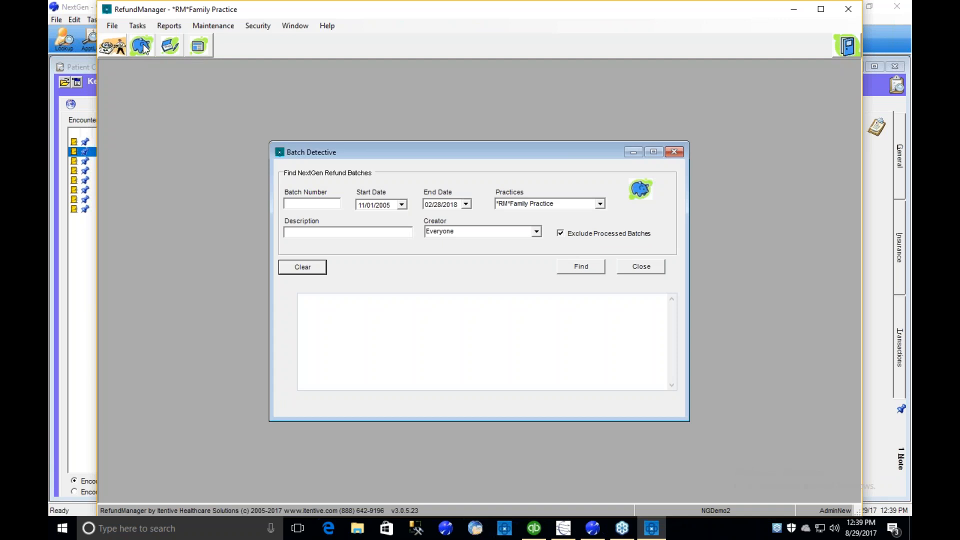
click(573, 273)
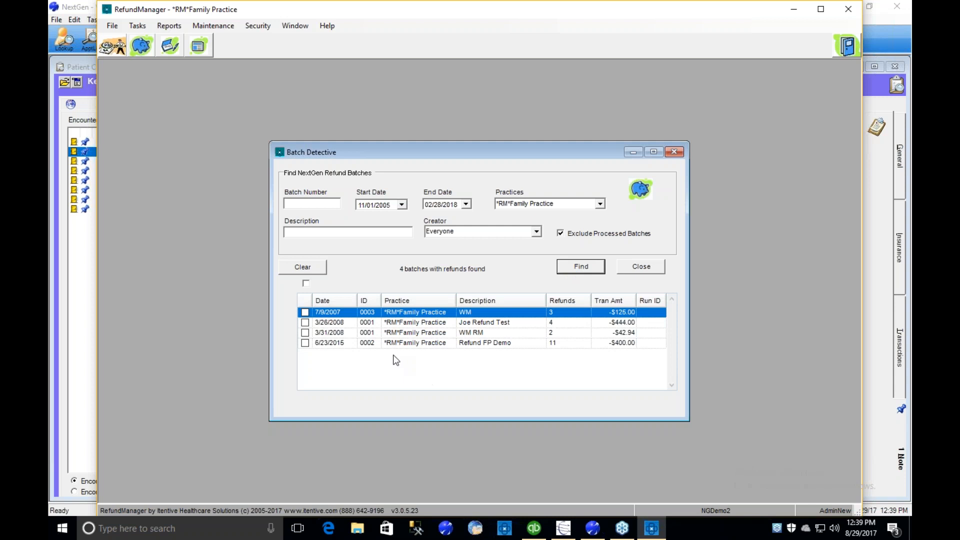
click(399, 343)
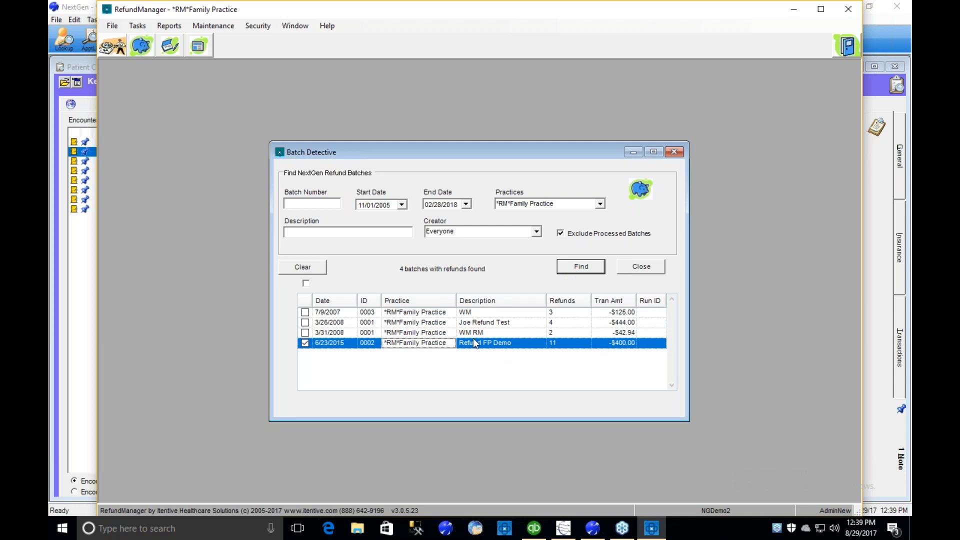
right_click(489, 349)
click(515, 352)
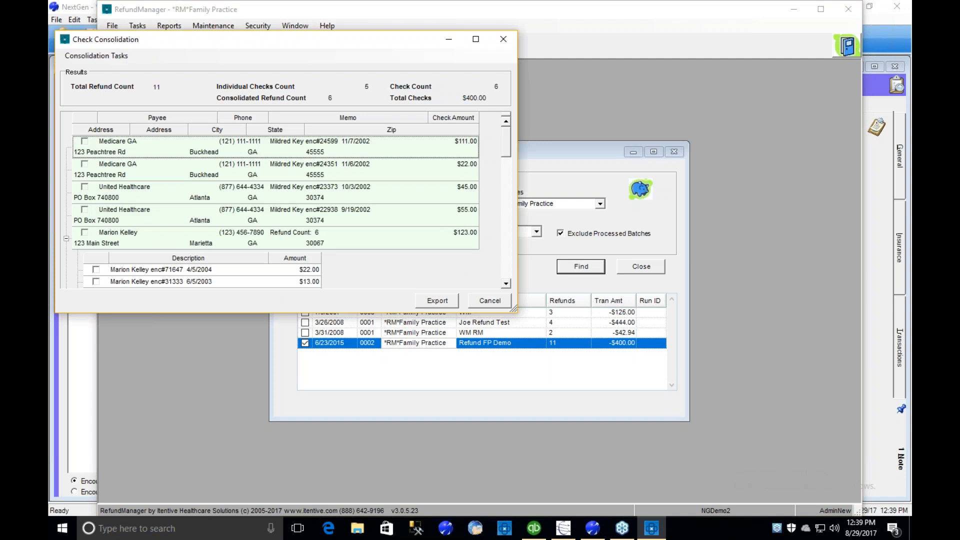
- Enlarge the Check Consolidation window and consolidate the two Medicare GA refunds of $111.00 and $22.00 into one matching check
drag(514, 310, 655, 431)
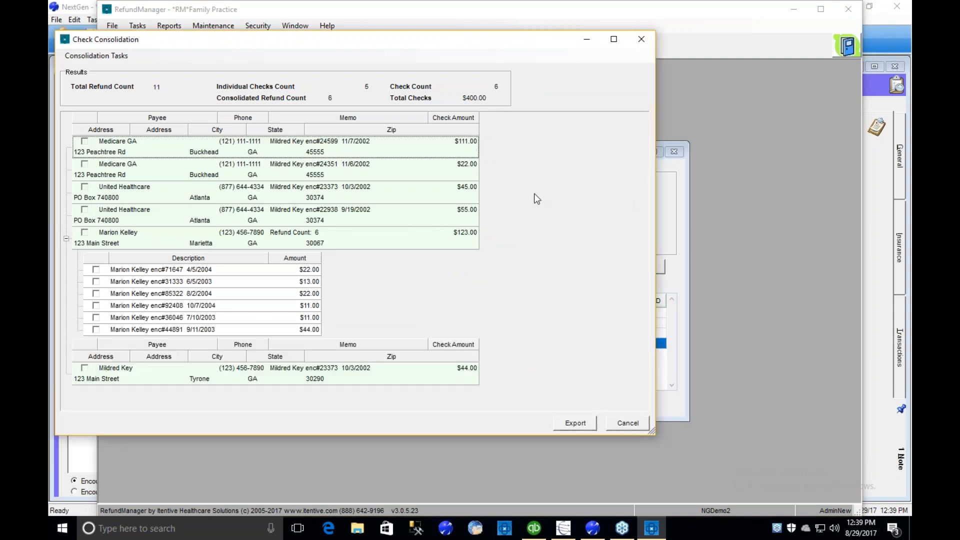
click(85, 142)
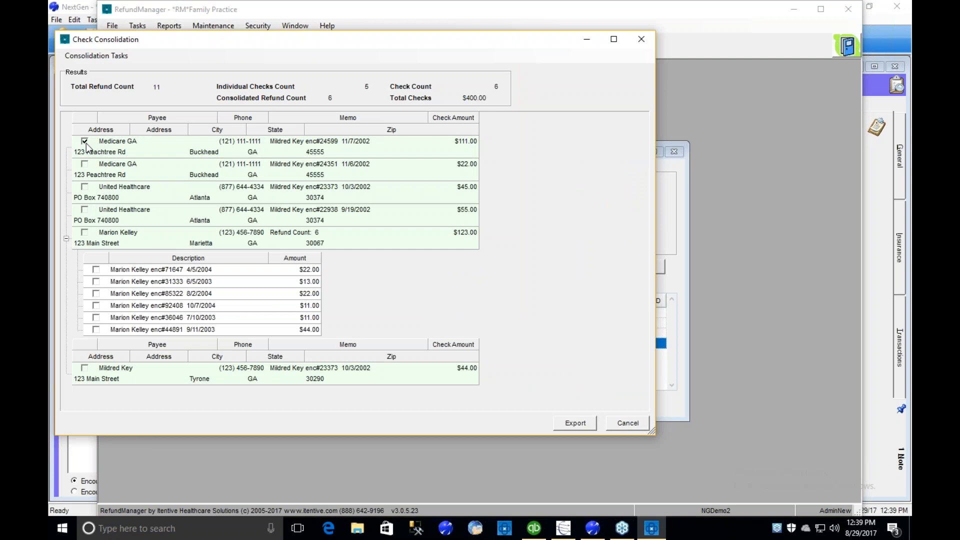
click(85, 165)
click(66, 238)
click(66, 238)
click(133, 246)
right_click(134, 144)
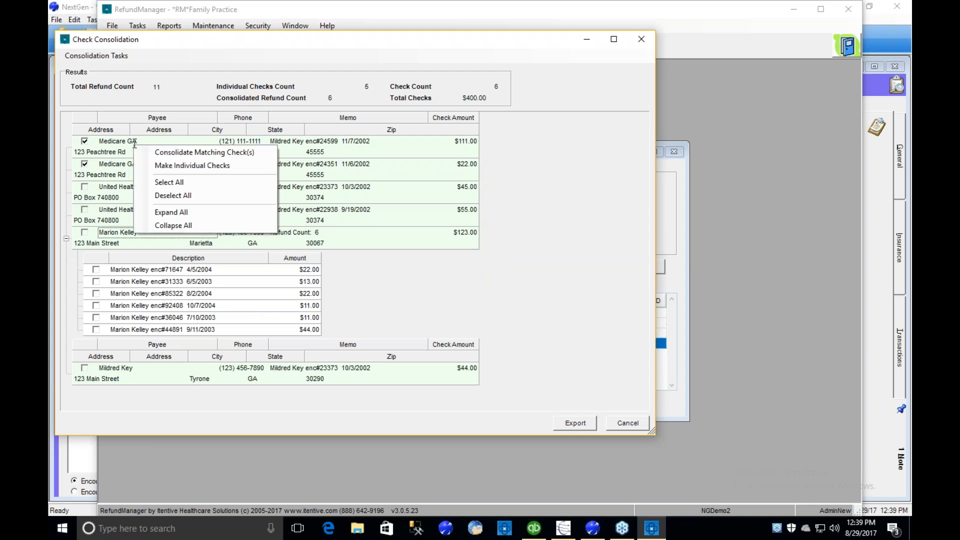
click(176, 151)
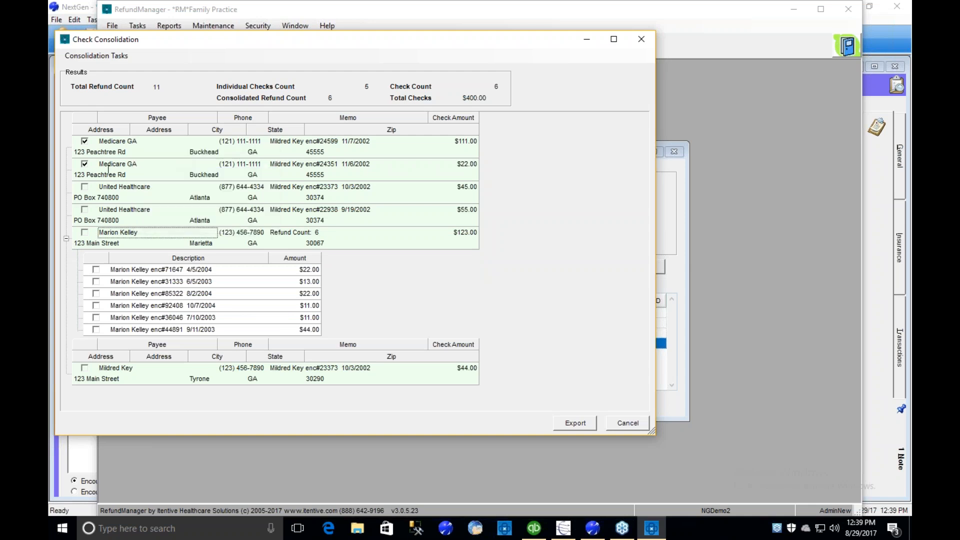
- Expand the consolidated Medicare GA check to review its refunds, and export the checks with the suggested run description
click(66, 148)
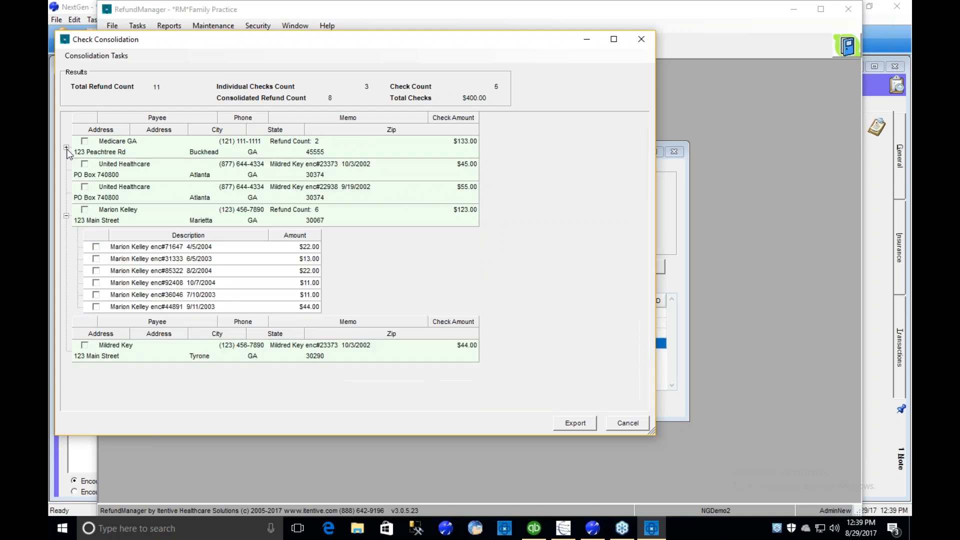
click(66, 148)
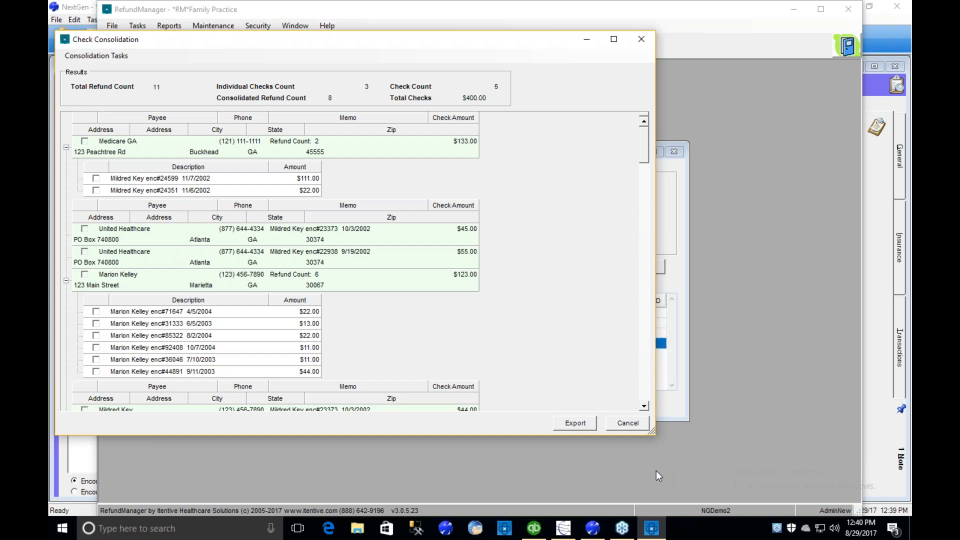
click(575, 423)
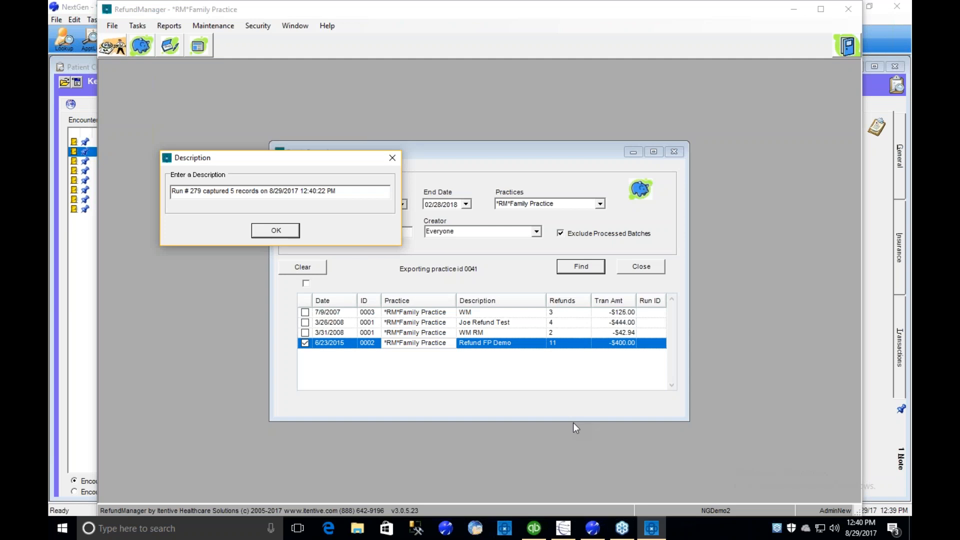
click(281, 233)
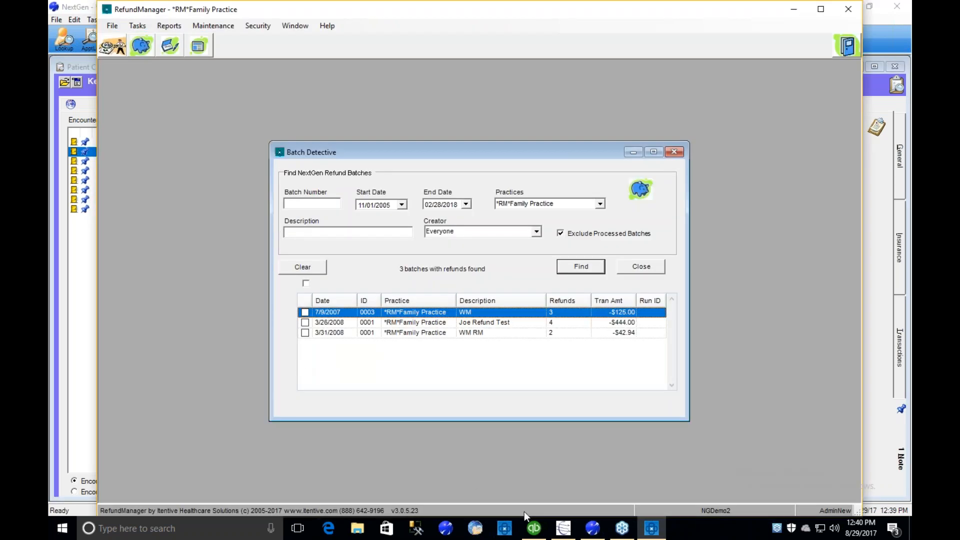
- Switch to QuickBooks and go back through the exported checks to the consolidated patient check for $123.00
mouse_move(531, 527)
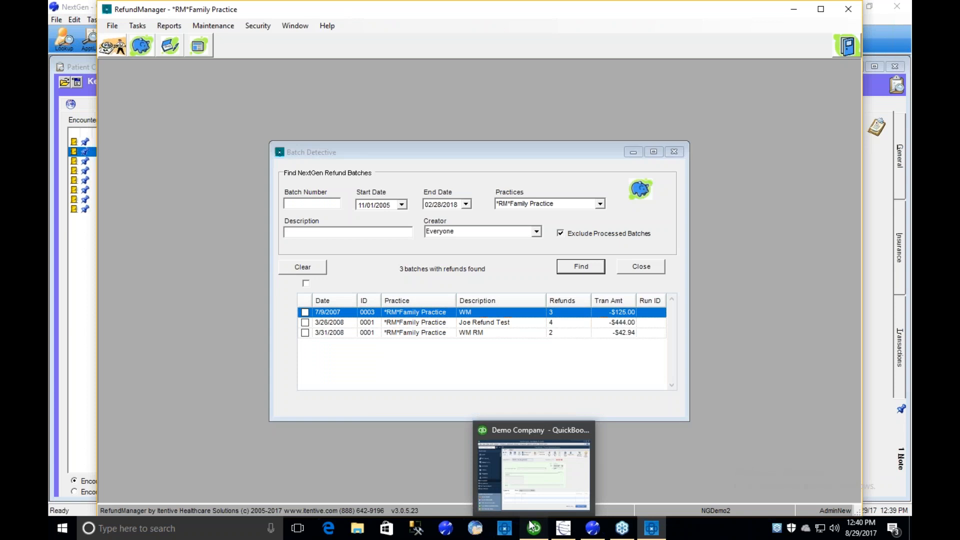
click(531, 525)
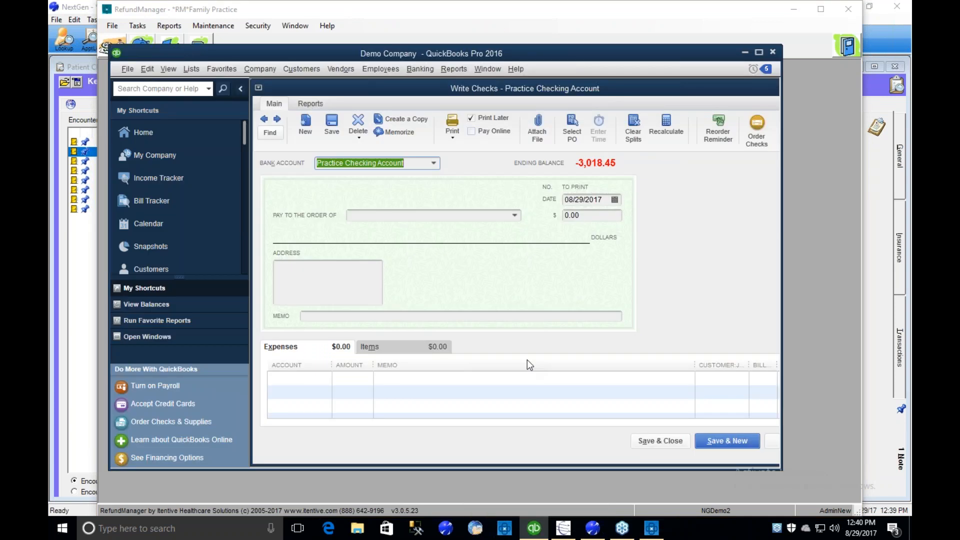
click(263, 118)
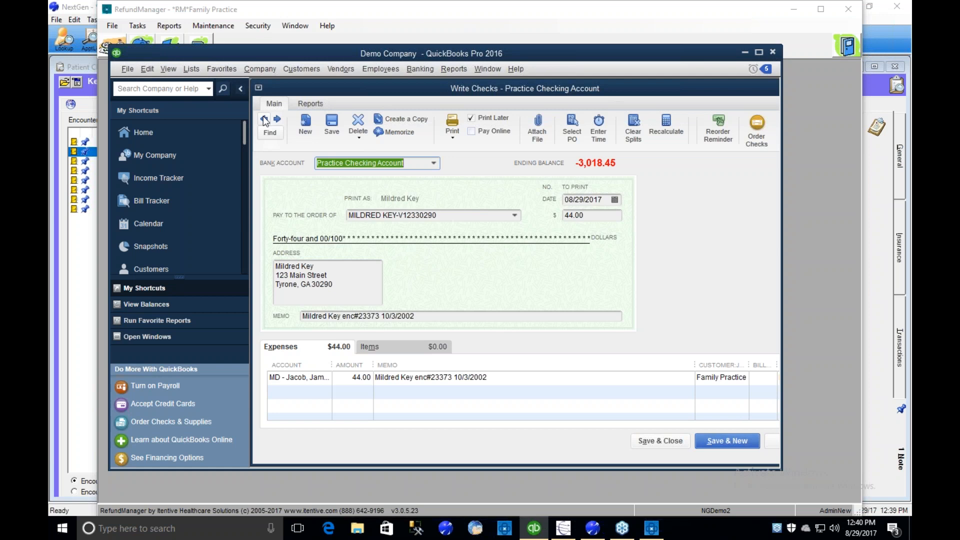
click(264, 119)
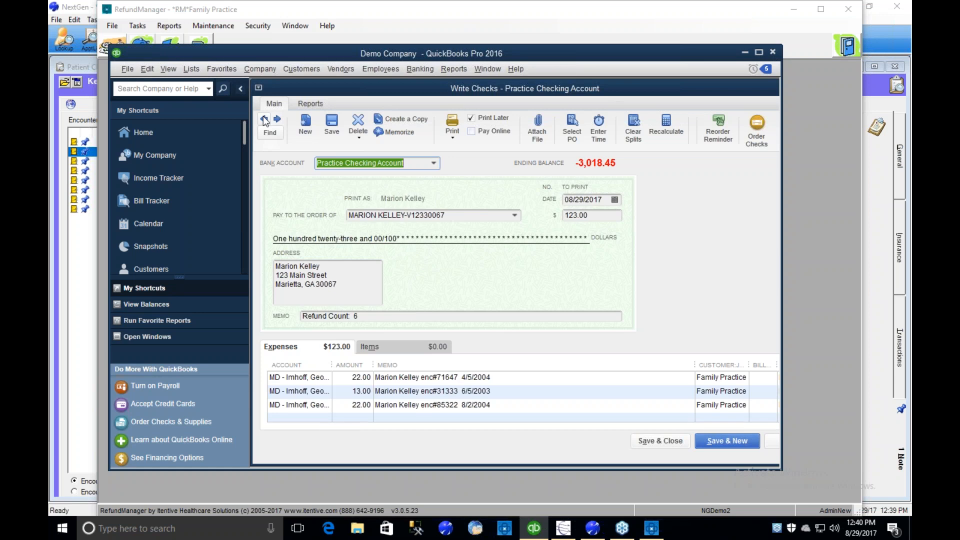
- Examine the expense line memos and the amount of the consolidated patient check, and go back to the United Healthcare check for $55.00
click(504, 378)
click(503, 391)
click(501, 406)
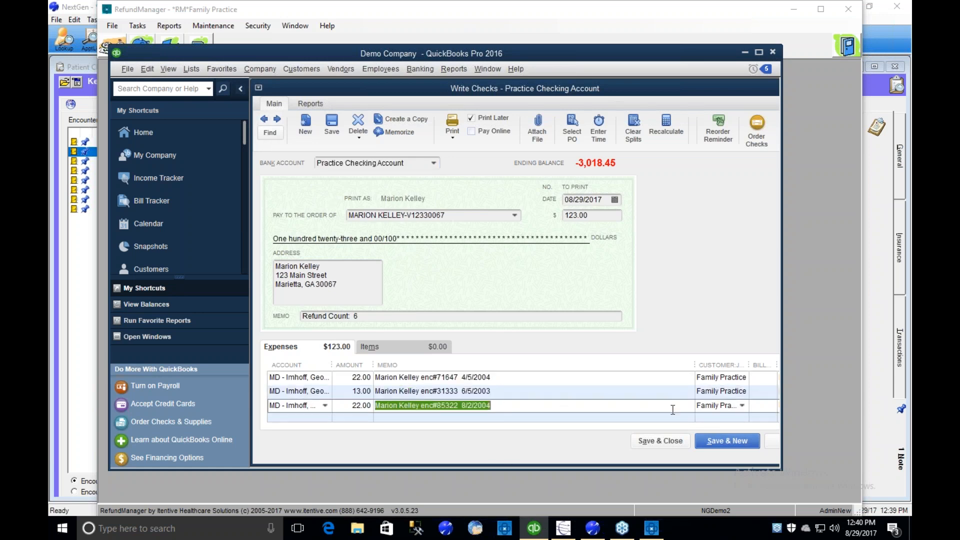
click(513, 402)
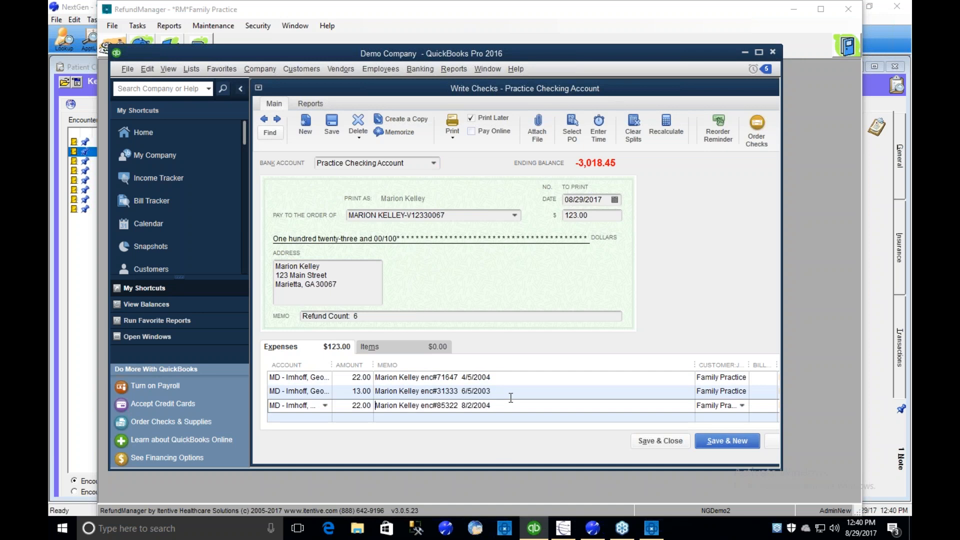
click(600, 219)
double_click(600, 219)
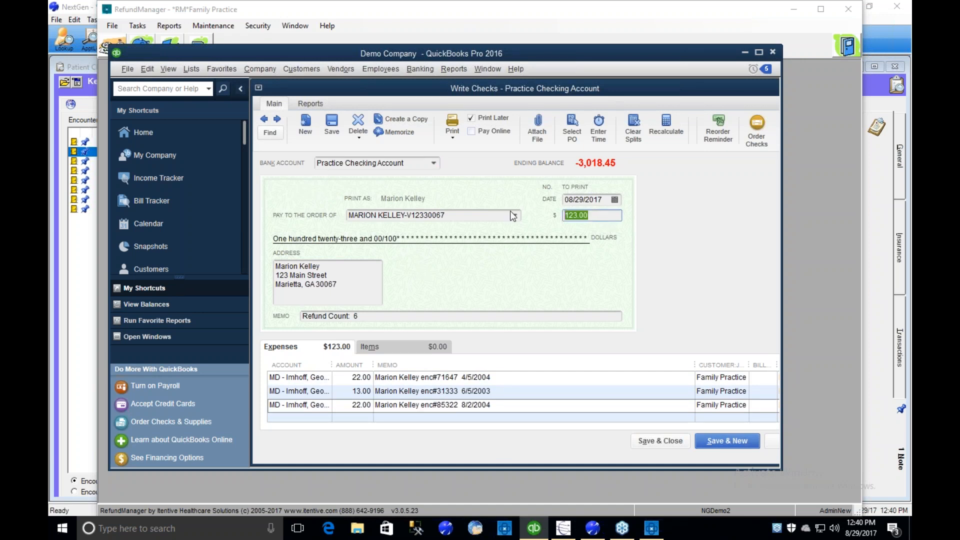
click(261, 119)
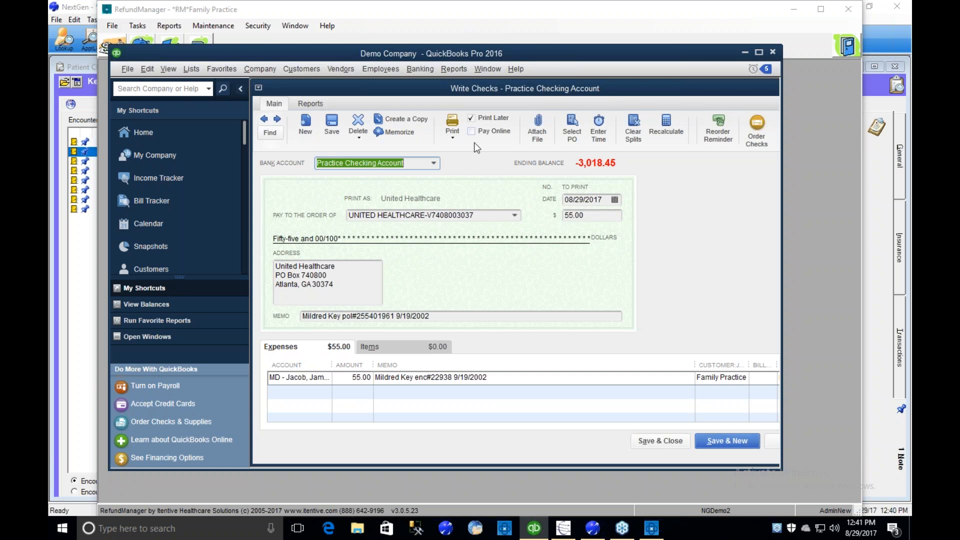
- Print all listed checks as a batch through the Microsoft XPS Document Writer, save the output as demo, and accept the printed checks
click(452, 133)
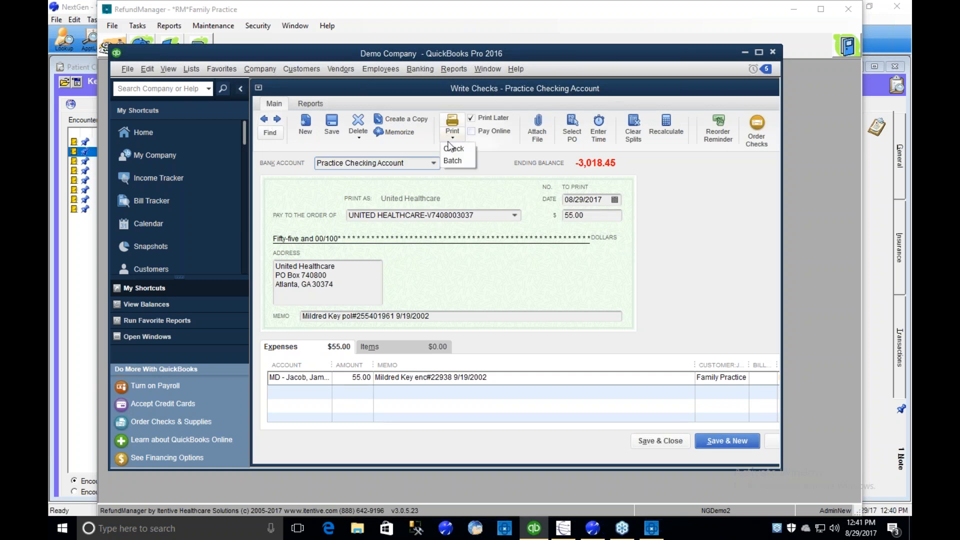
click(452, 160)
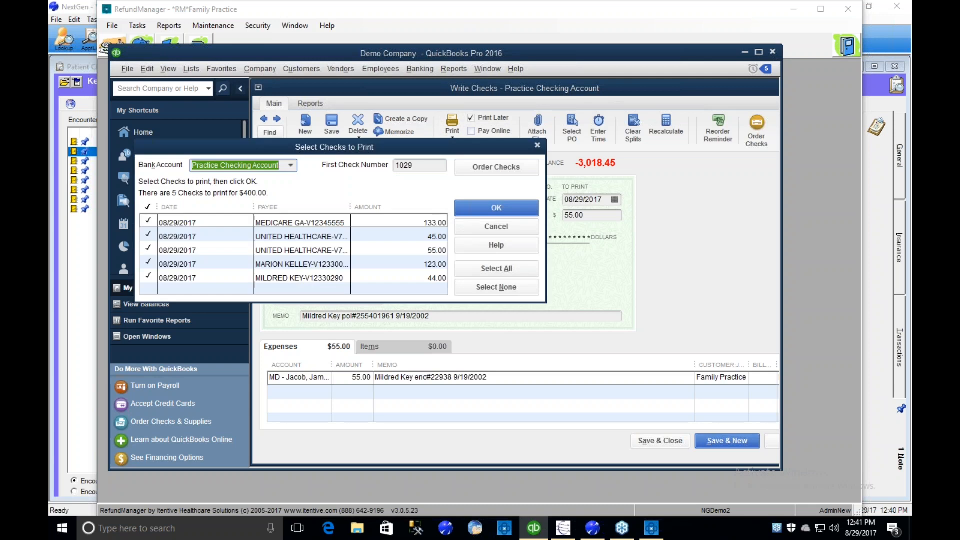
click(495, 210)
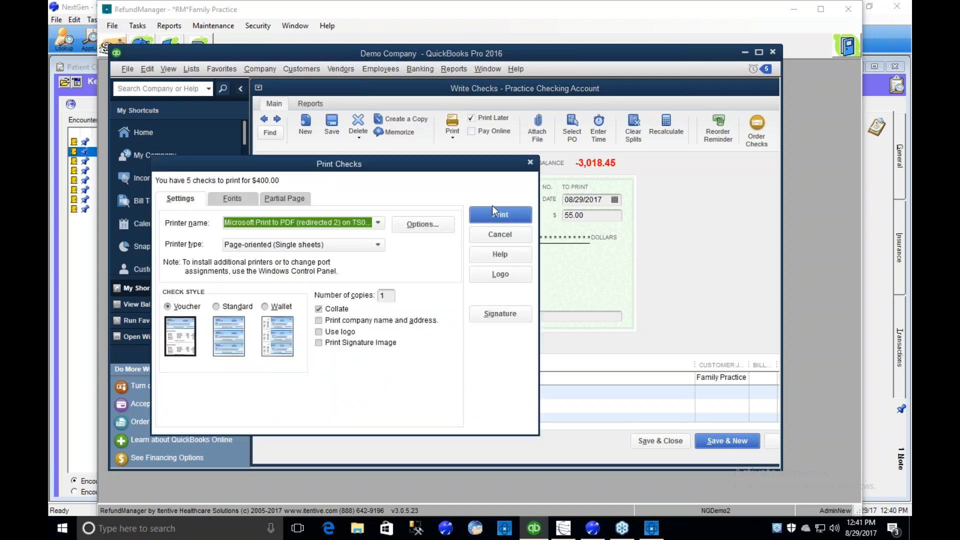
click(377, 224)
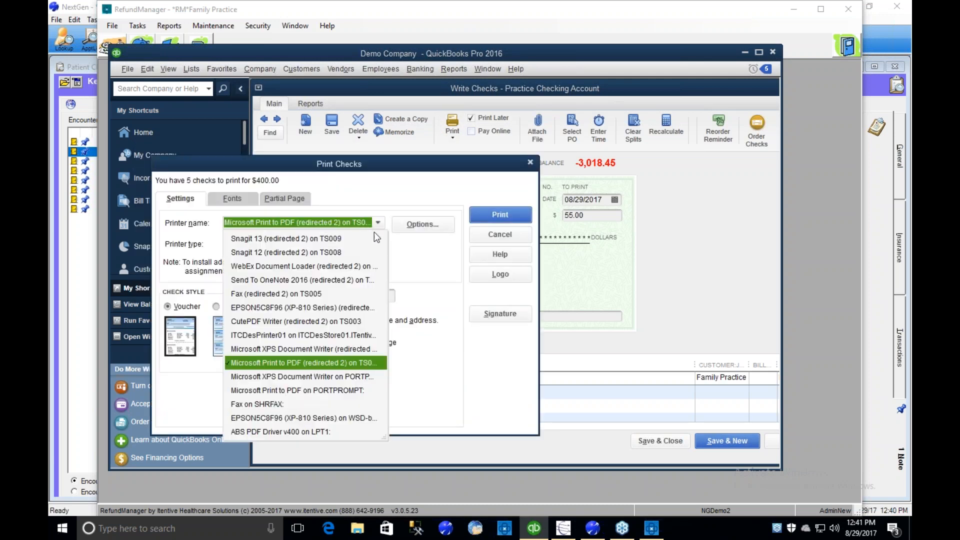
click(283, 376)
click(487, 216)
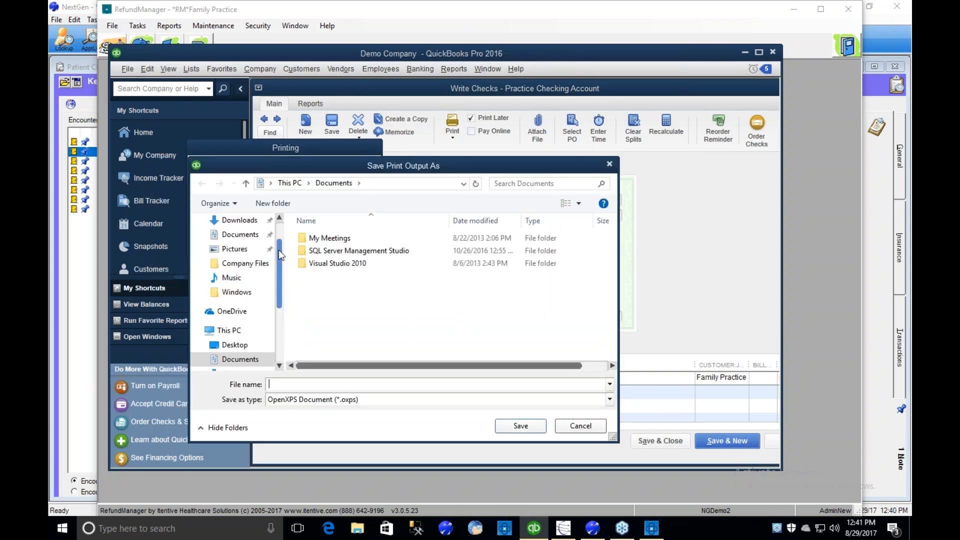
text(demo)
key(Return)
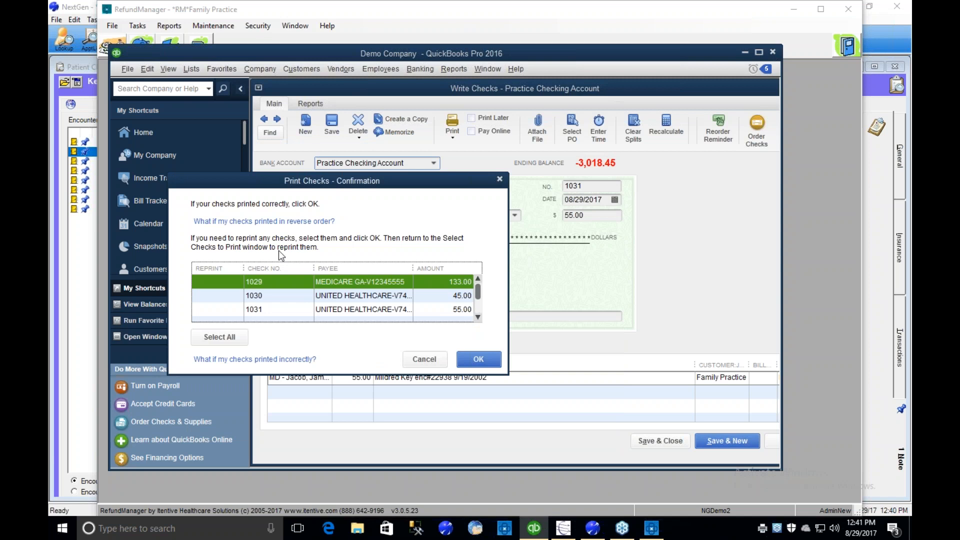
click(475, 364)
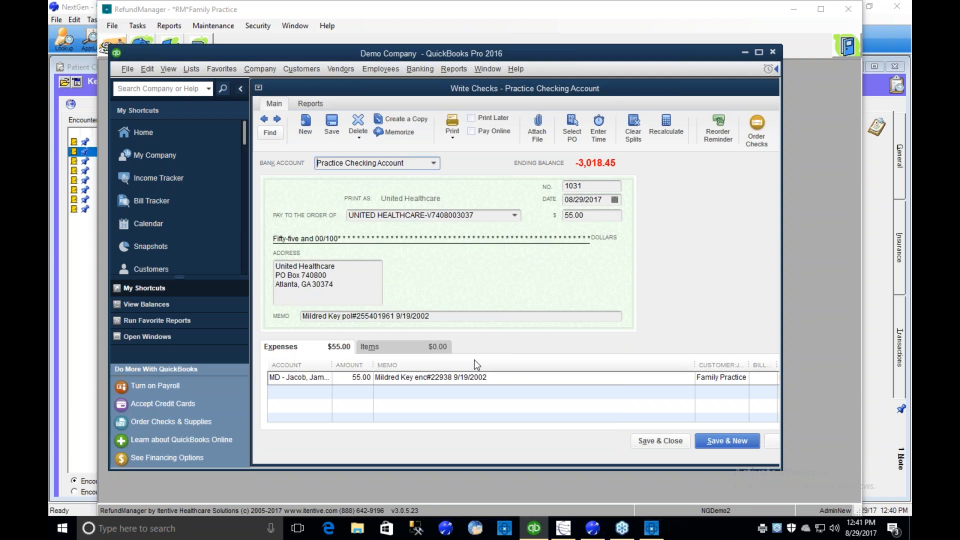
- Check the number and date fields on the $55.00 United Healthcare check and the $123.00 consolidated patient check
click(583, 185)
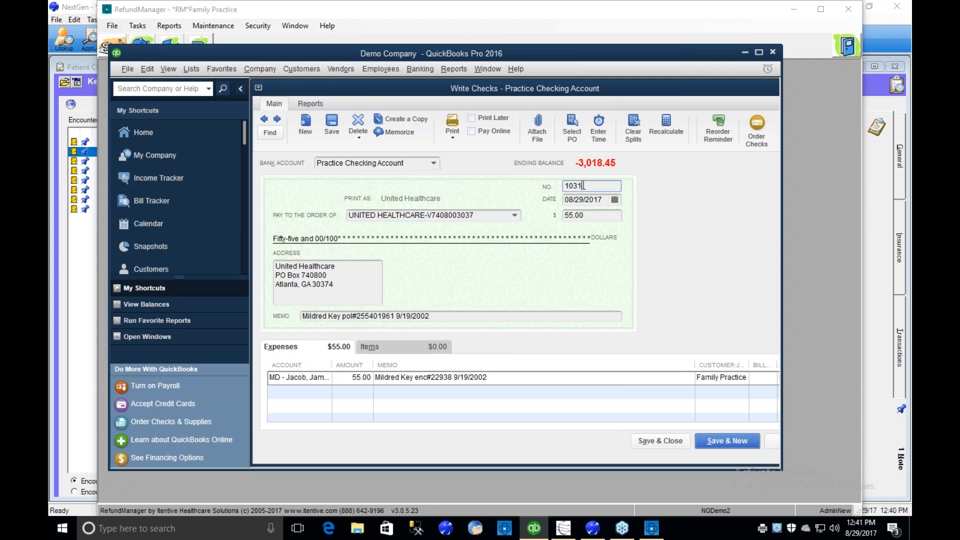
click(280, 119)
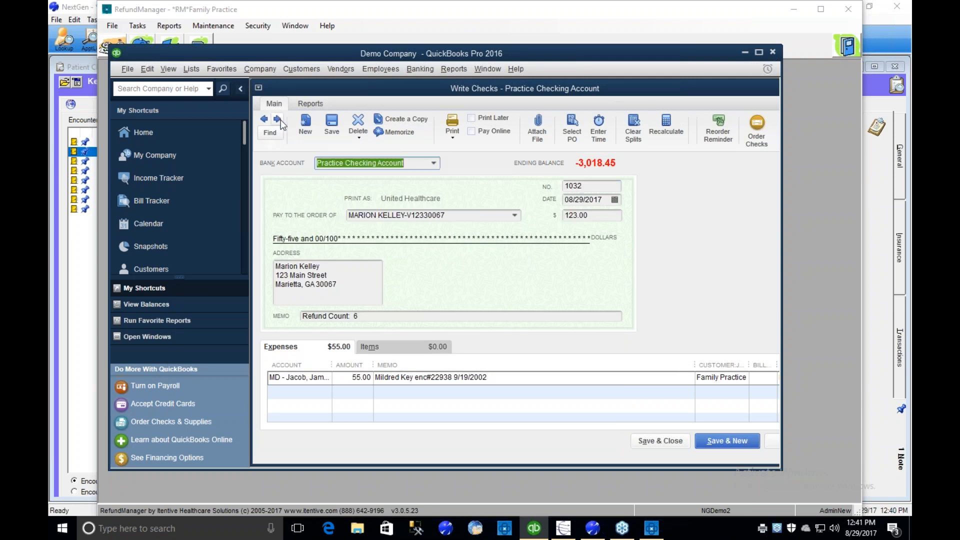
click(584, 184)
click(608, 198)
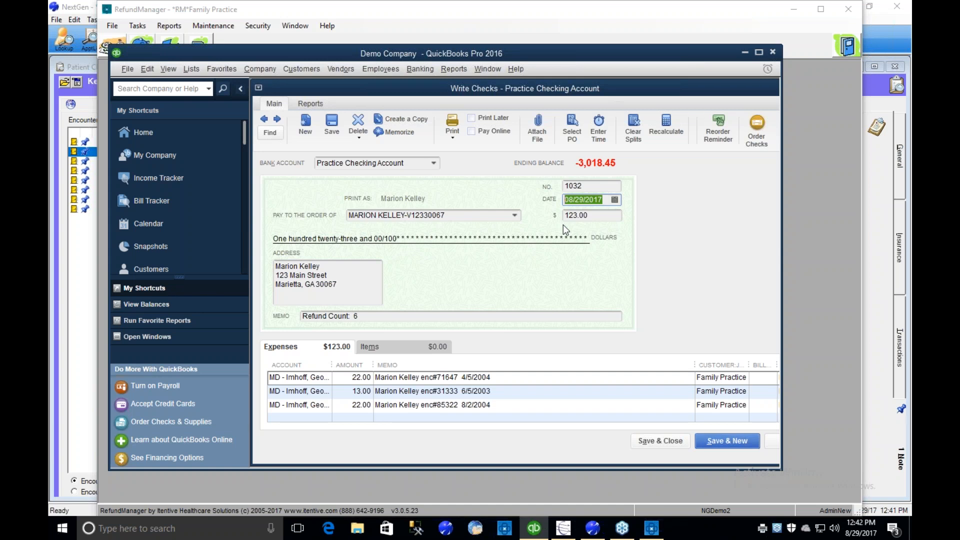
- Switch to RefundManager, find the open payment runs for importing, and import the payments of run 279
click(651, 527)
click(646, 269)
click(199, 46)
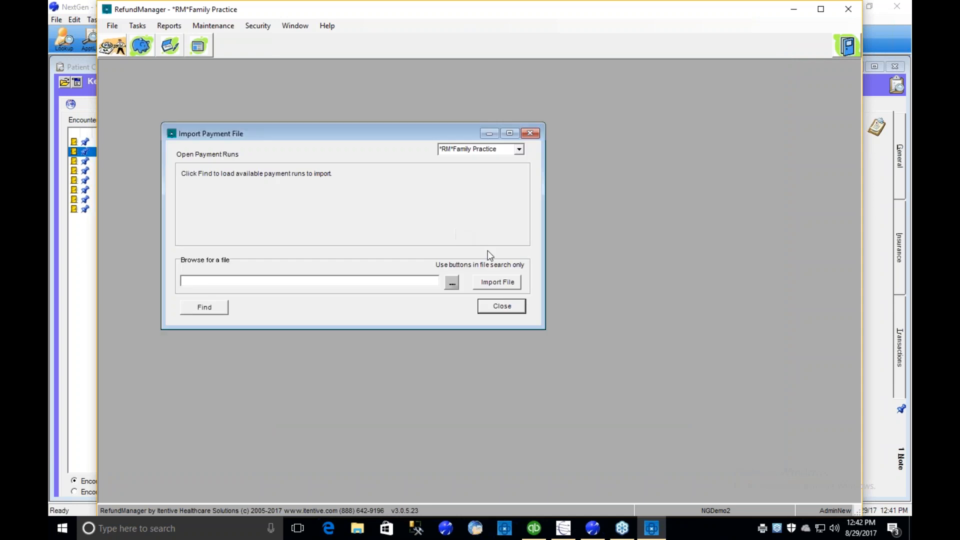
click(202, 307)
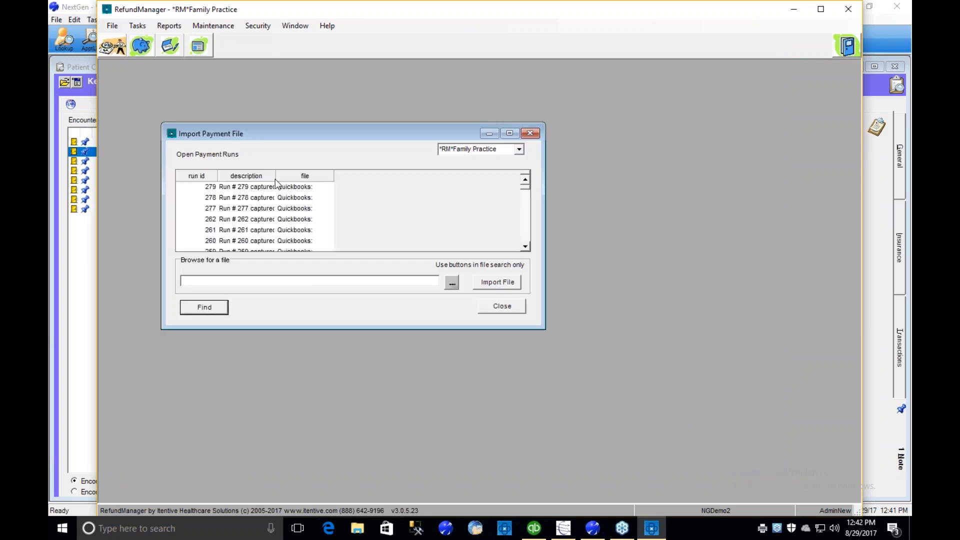
click(257, 186)
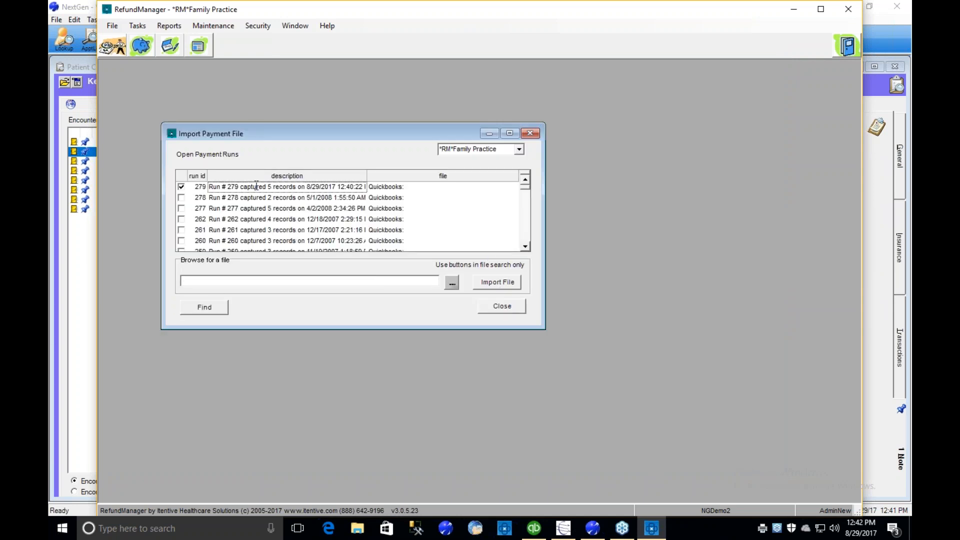
right_click(257, 186)
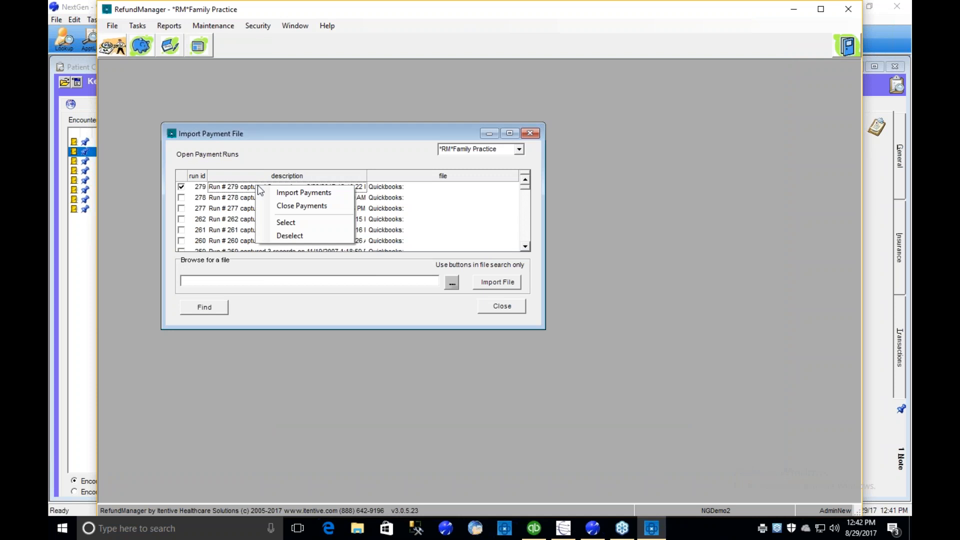
click(287, 193)
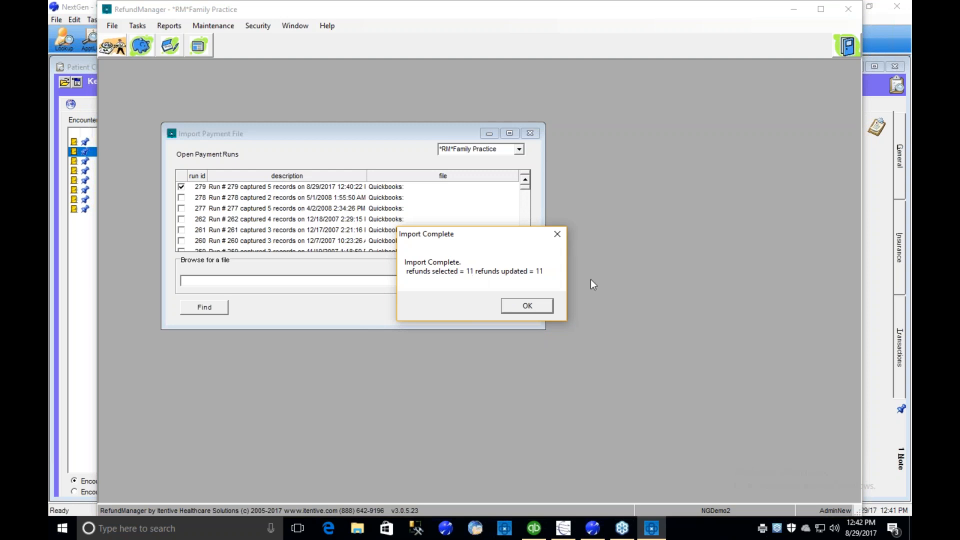
click(540, 308)
- Switch to NextGen, refresh the selected encounter's notes, and read the payee details in the RefundManager Exported Refund note
click(592, 529)
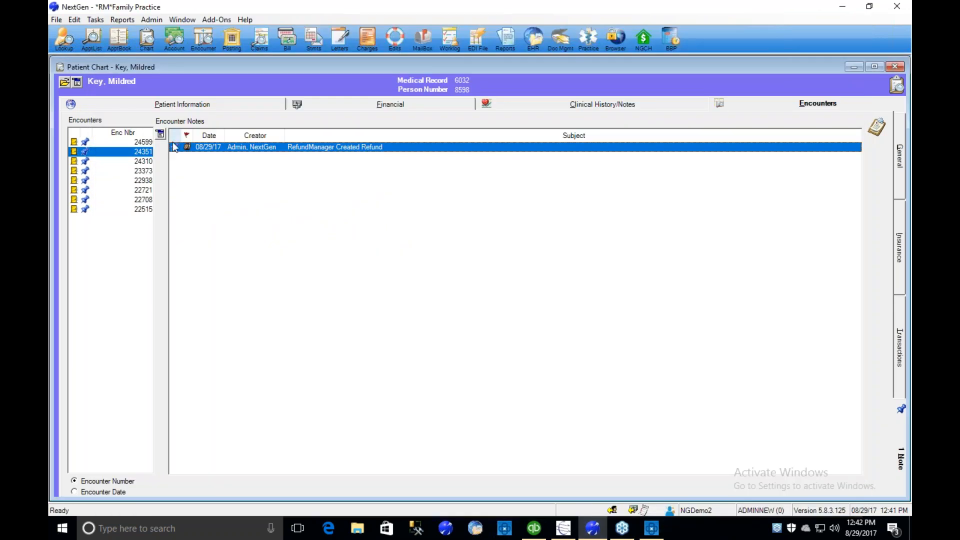
click(147, 155)
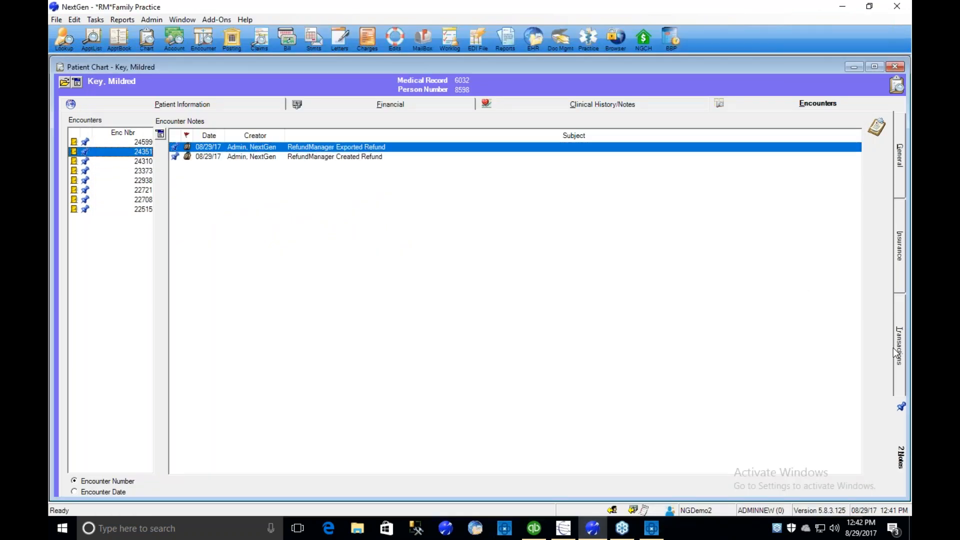
double_click(313, 147)
click(551, 313)
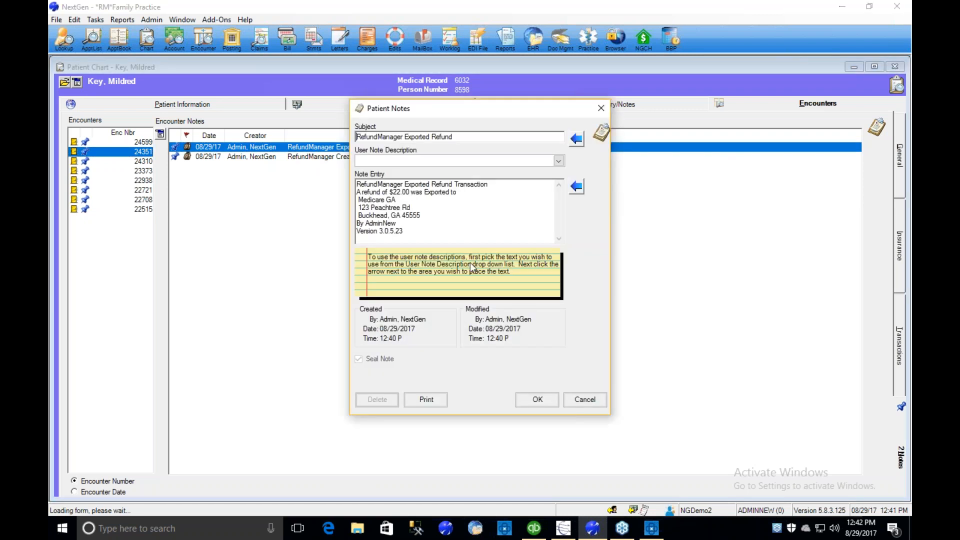
drag(358, 200, 464, 218)
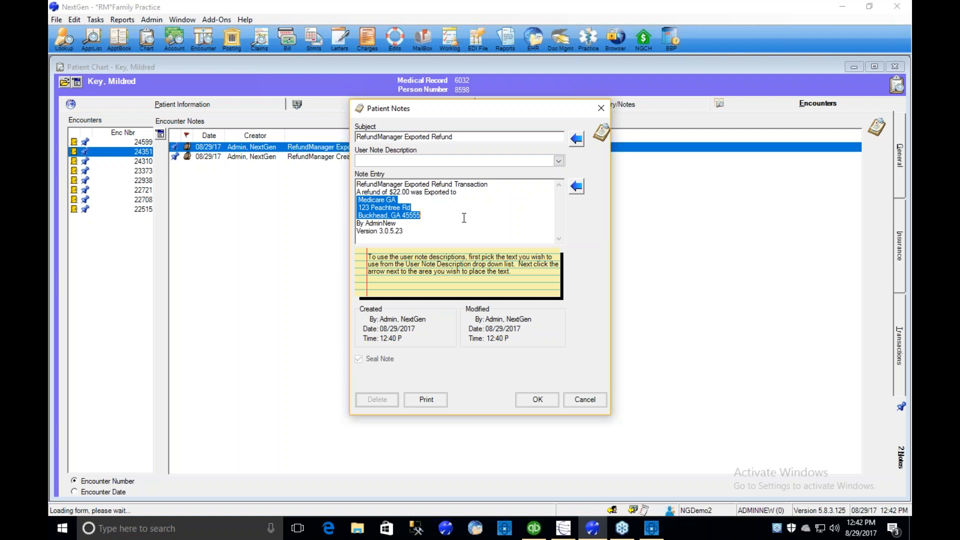
click(539, 399)
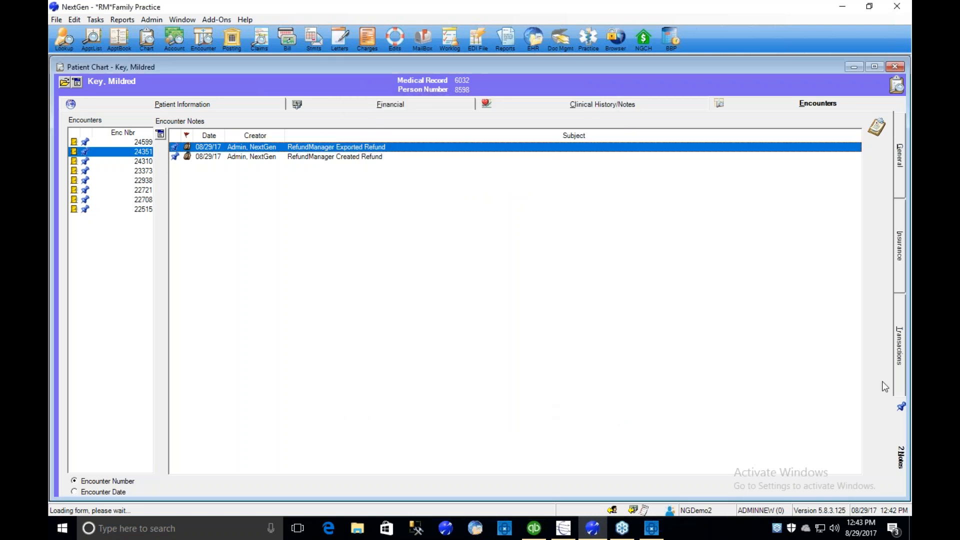
- Show the encounter's transactions, widen the Tracking Desc column to fit its text, and examine the Refund Medicare line's check details
click(899, 350)
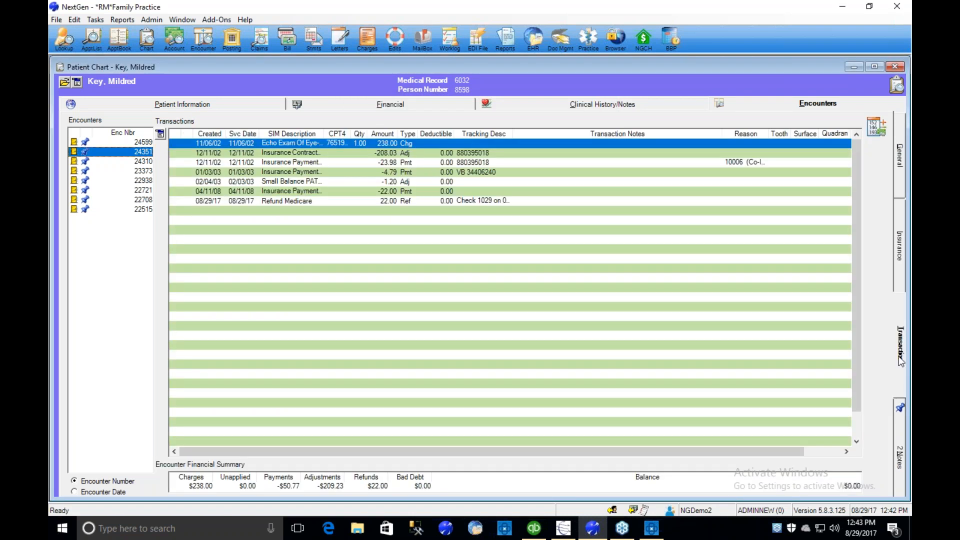
double_click(513, 134)
click(496, 201)
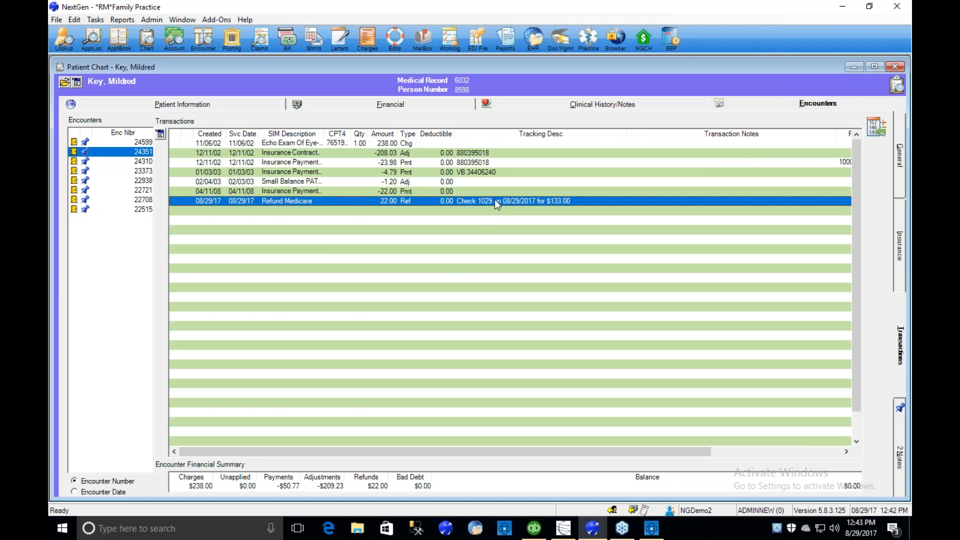